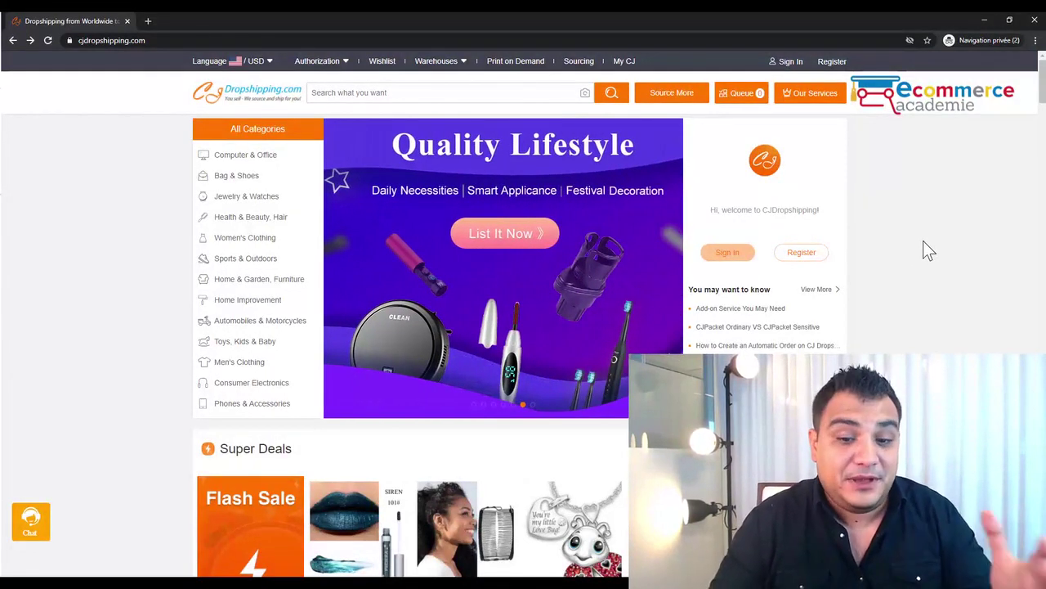
- Look over the homepage's flash sale, trending and new product sections
scroll(924, 242, "down", 1)
scroll(924, 242, "down", 4)
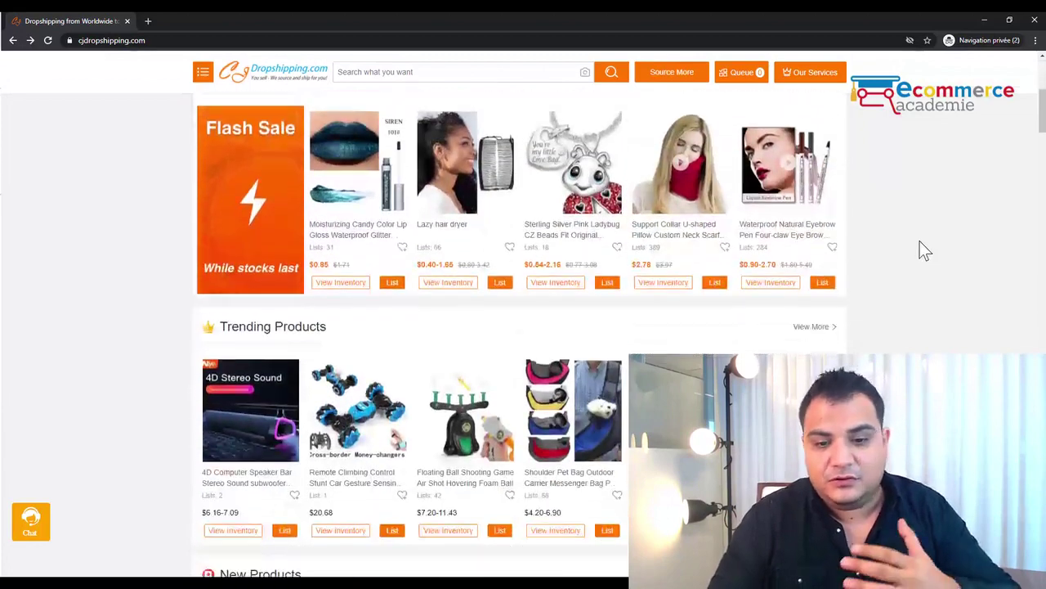
scroll(919, 242, "down", 5)
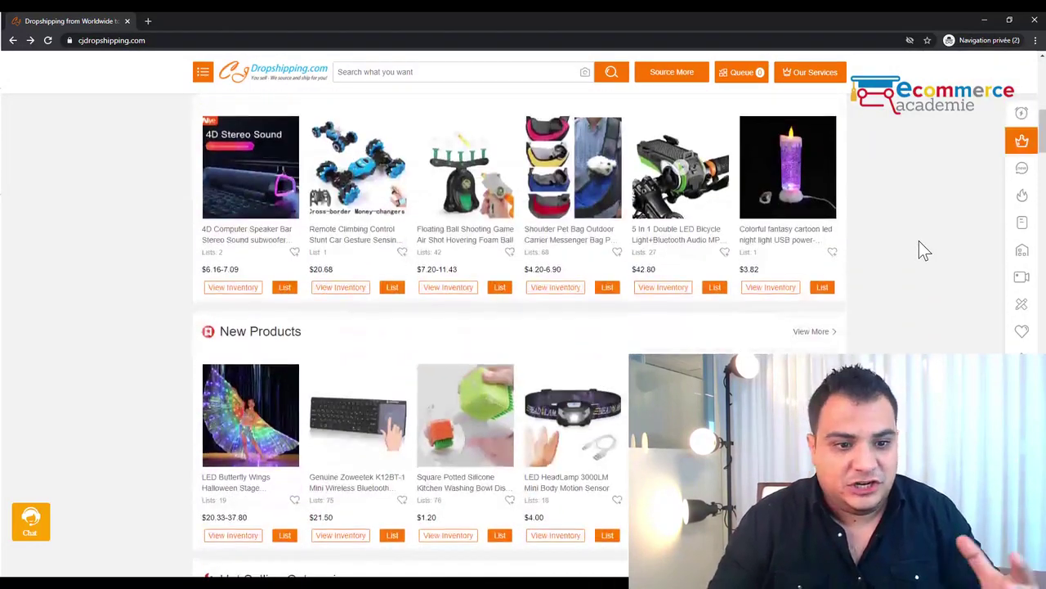
scroll(919, 240, "down", 4)
scroll(919, 241, "up", 10)
scroll(919, 239, "up", 1)
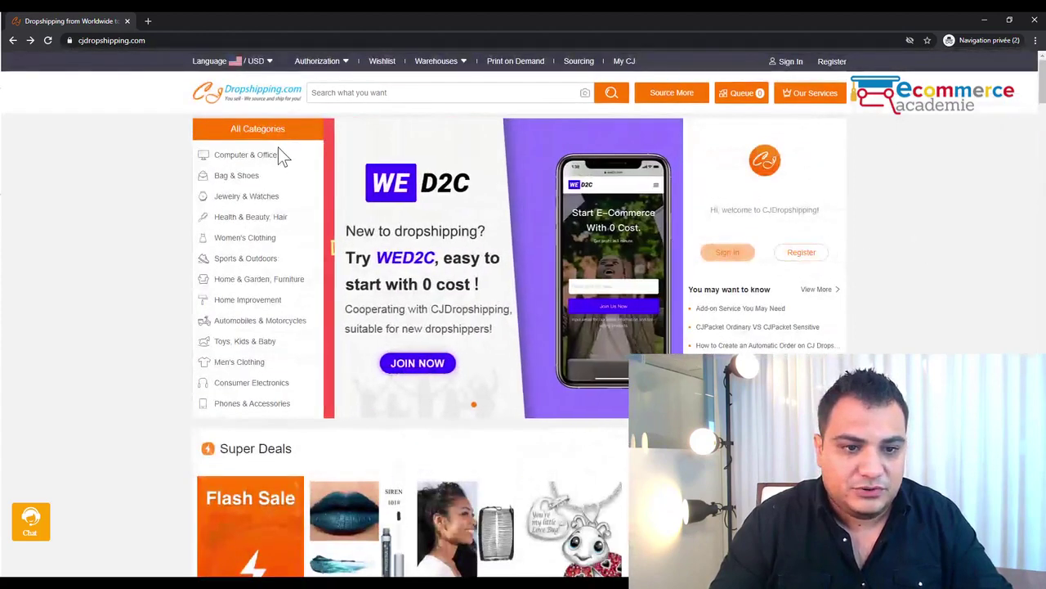
- Switch the site to French with prices in EUR and open the account registration
mouse_move(334, 240)
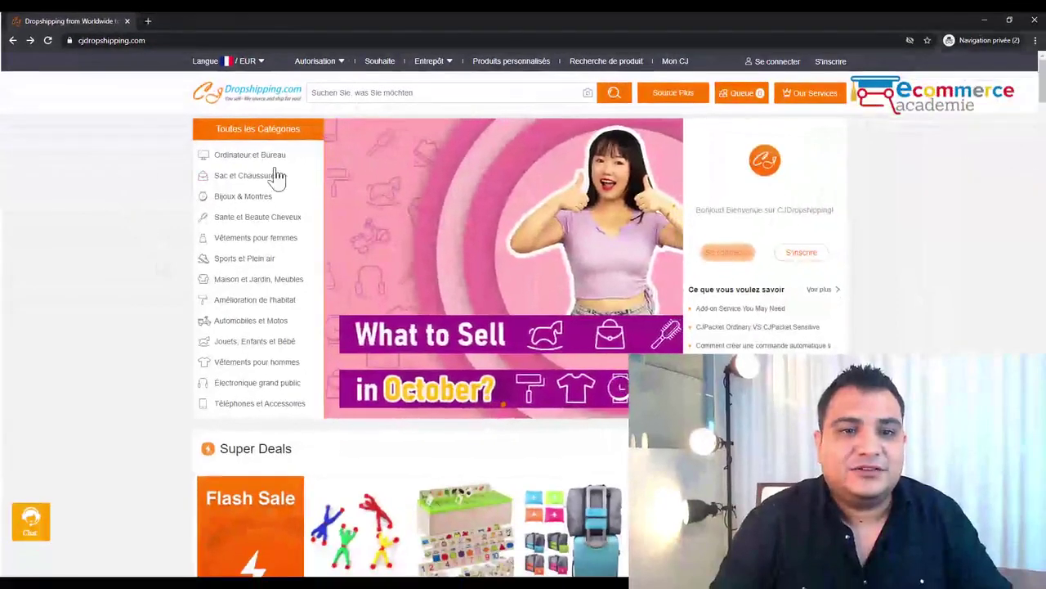
scroll(132, 318, "down", 1)
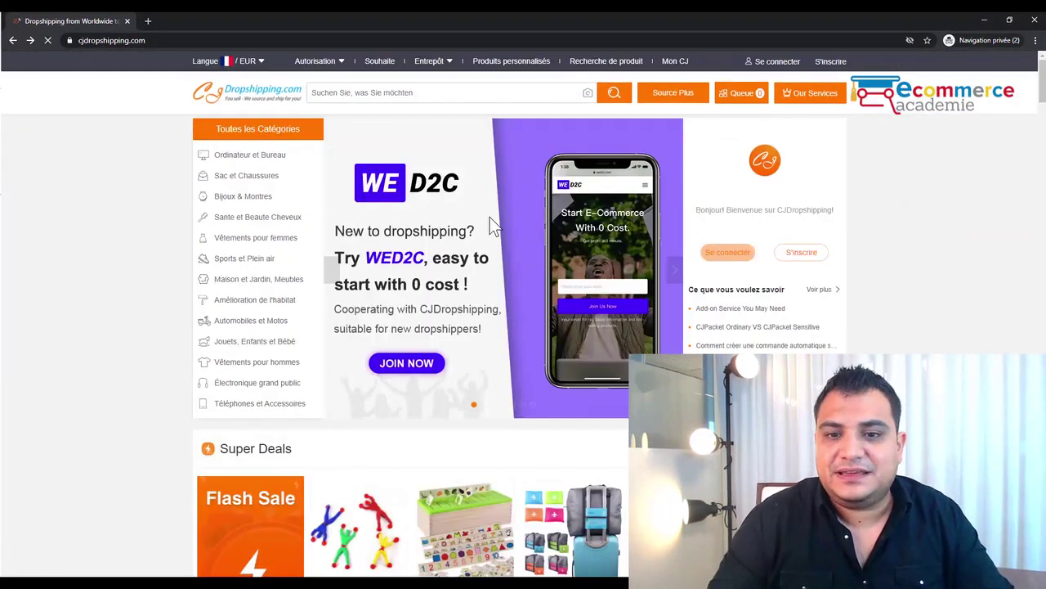
left_click(833, 64)
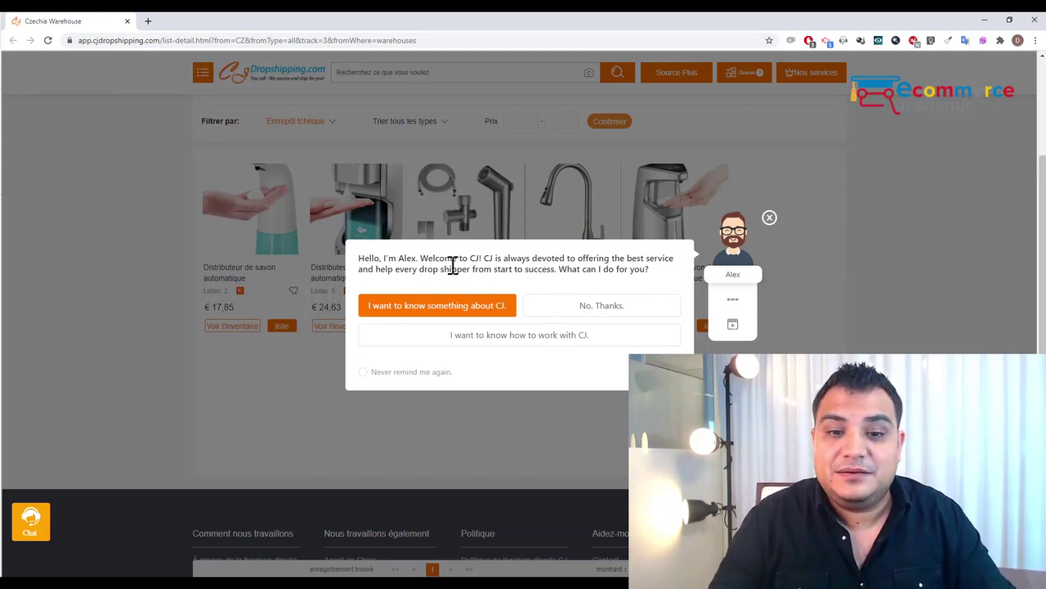
- Ask the welcome assistant about CJ, its delivery time and how to work with CJ, answering that you have no store and just want to place orders
left_click(479, 308)
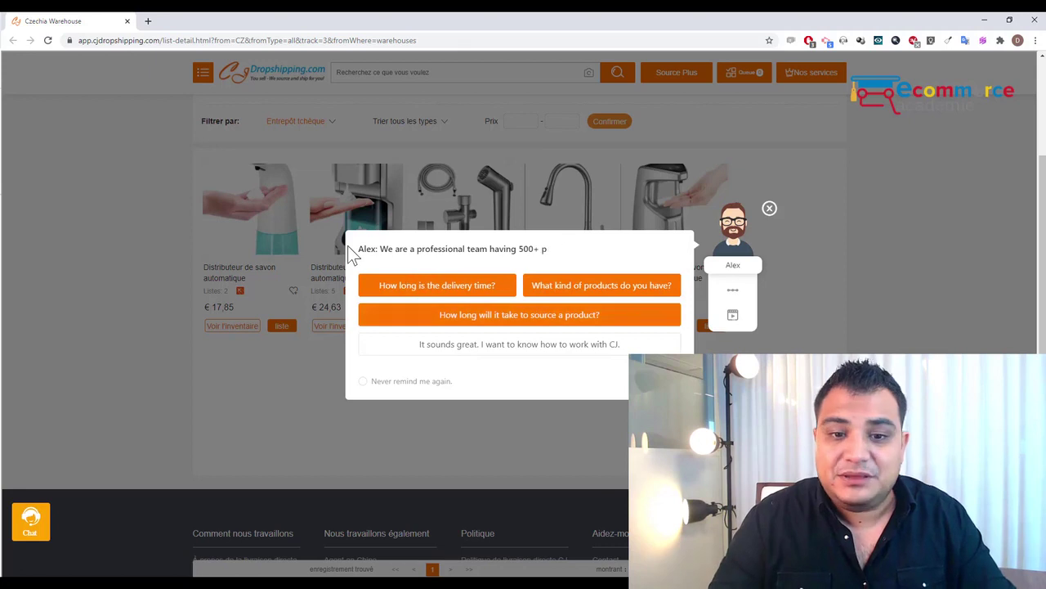
left_click(471, 304)
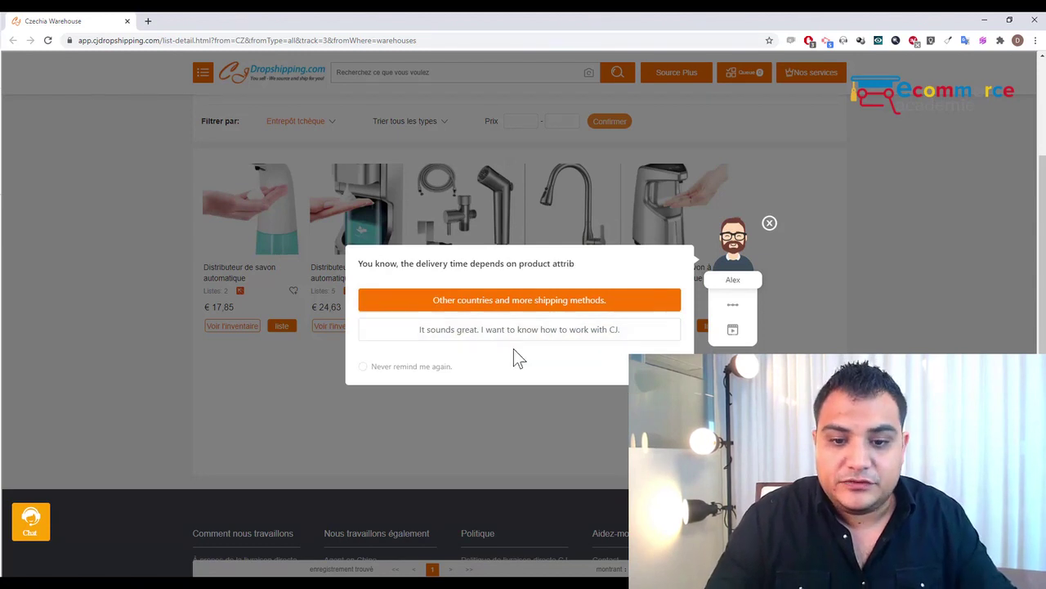
left_click(528, 332)
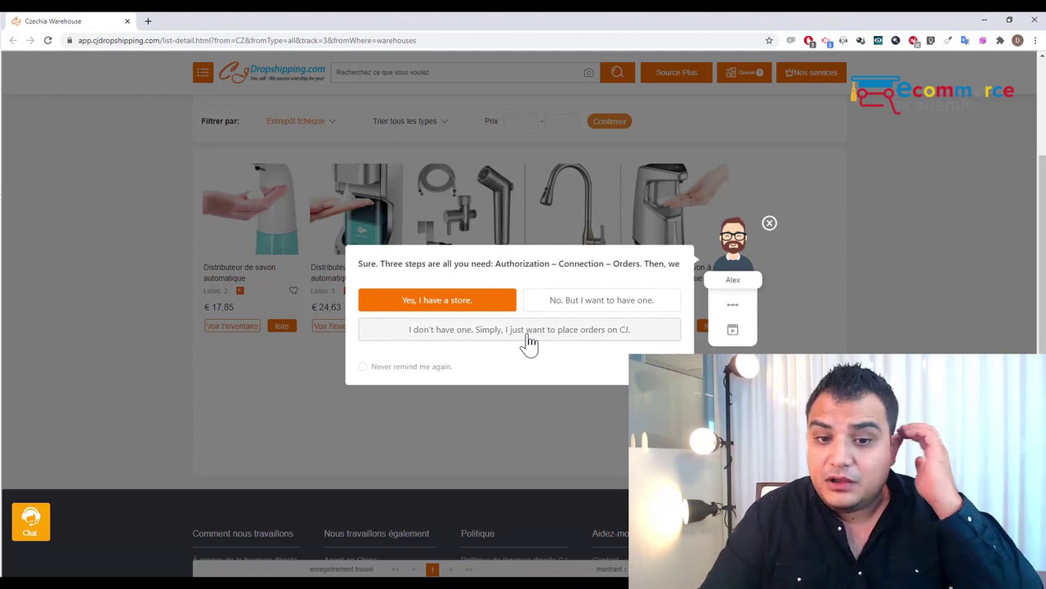
left_click(527, 337)
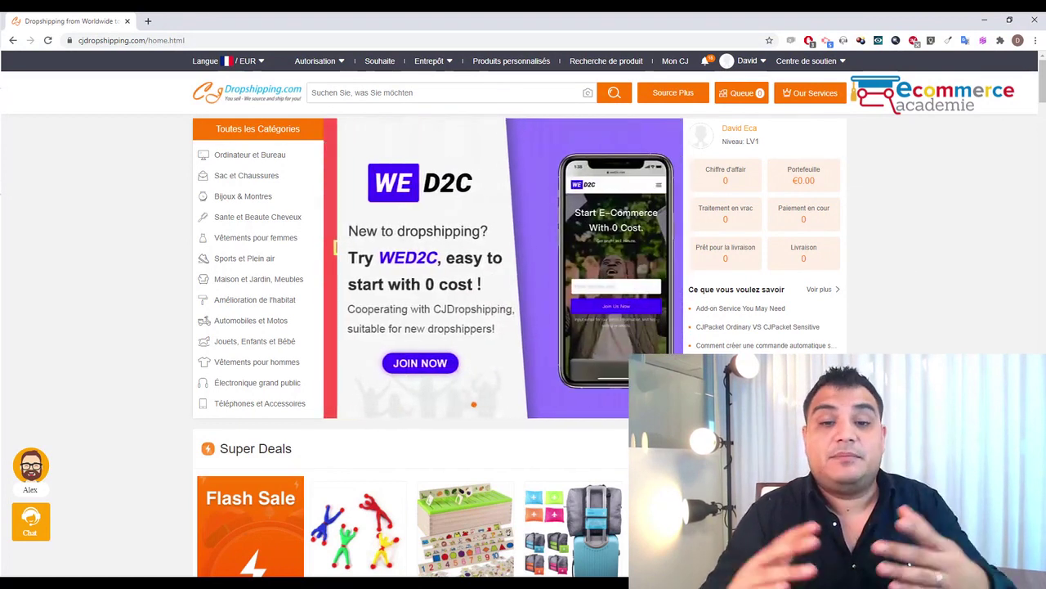
- Examine the homepage's trending products, new products, hot-selling categories, listable products and the American and Thai warehouse sections
scroll(157, 141, "down", 6)
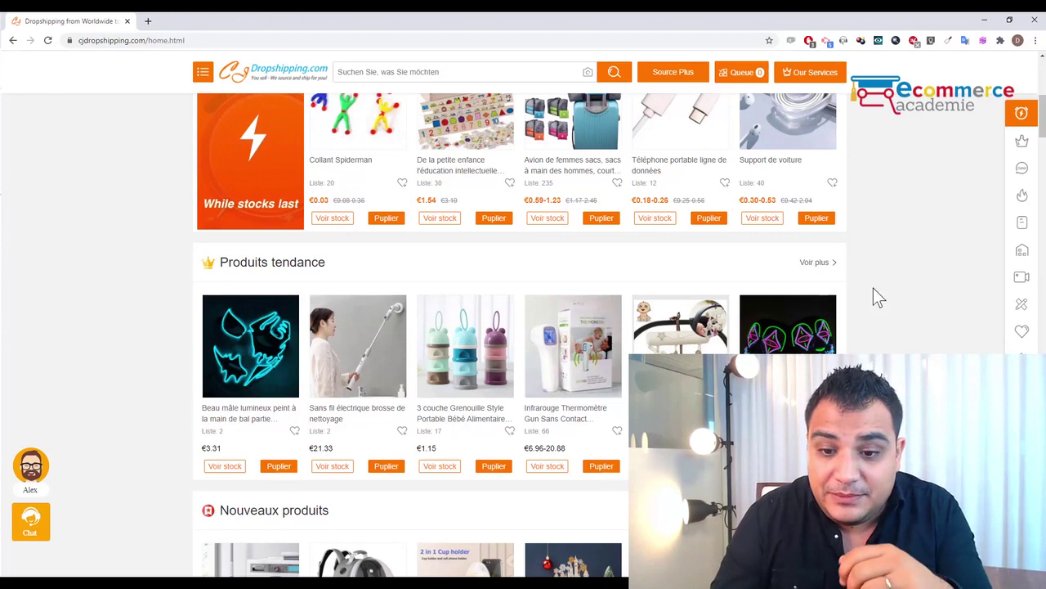
scroll(882, 314, "down", 2)
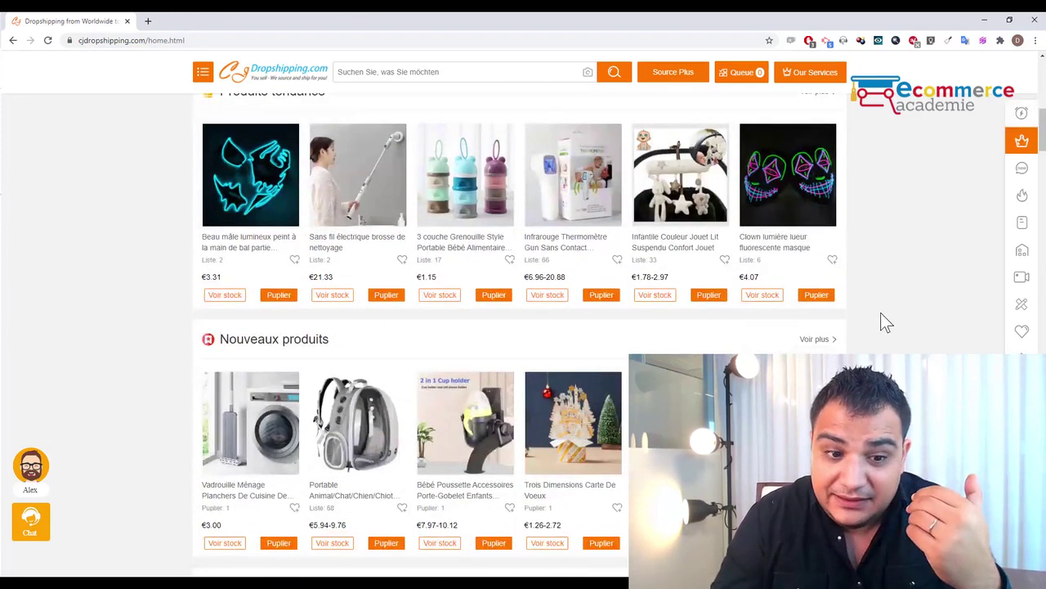
scroll(882, 315, "down", 2)
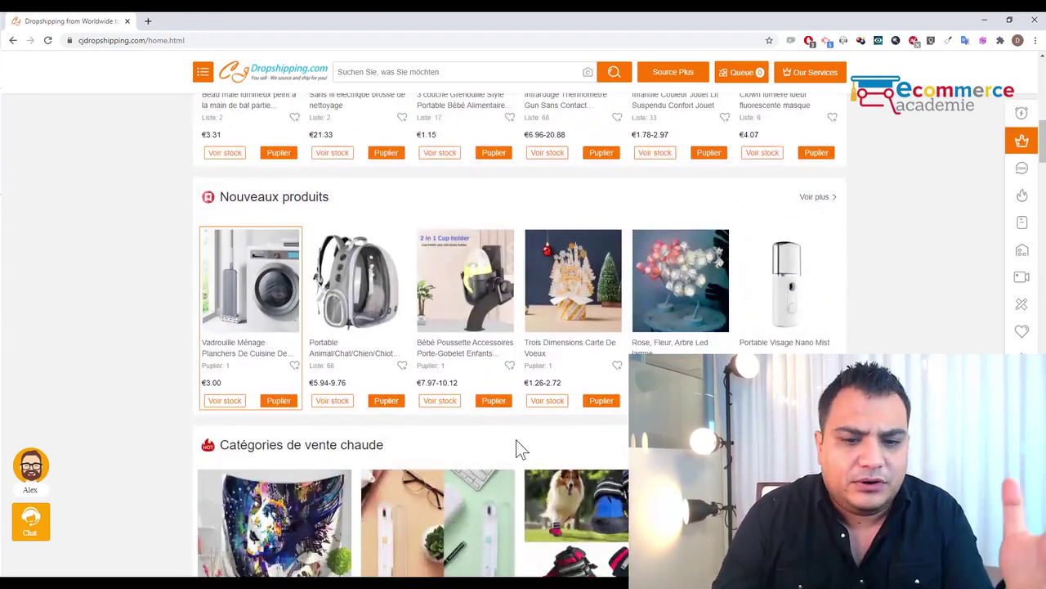
scroll(315, 294, "down", 1)
scroll(327, 299, "up", 2)
scroll(330, 300, "down", 3)
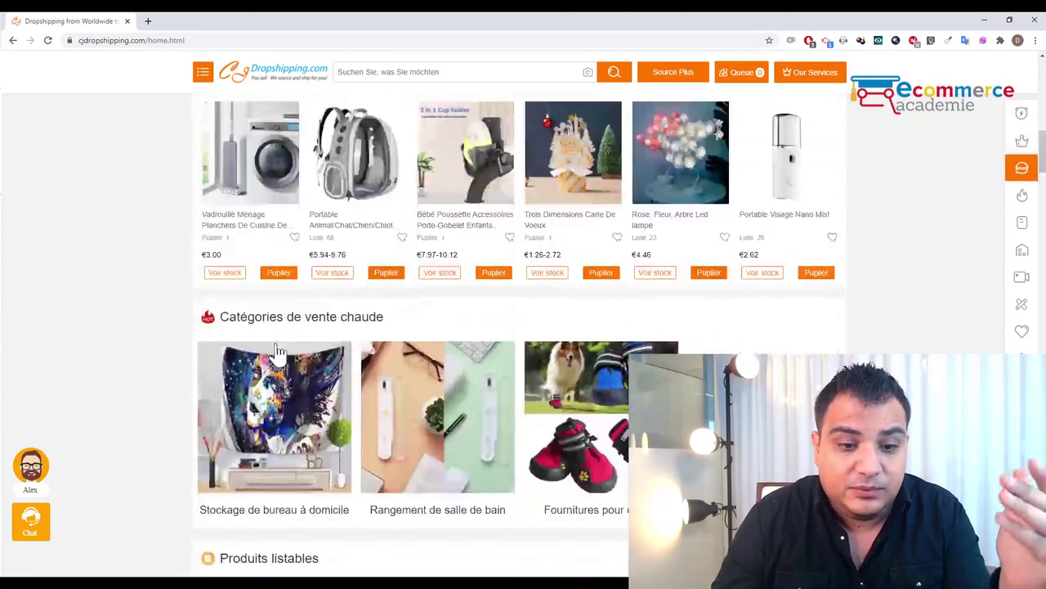
scroll(360, 282, "down", 2)
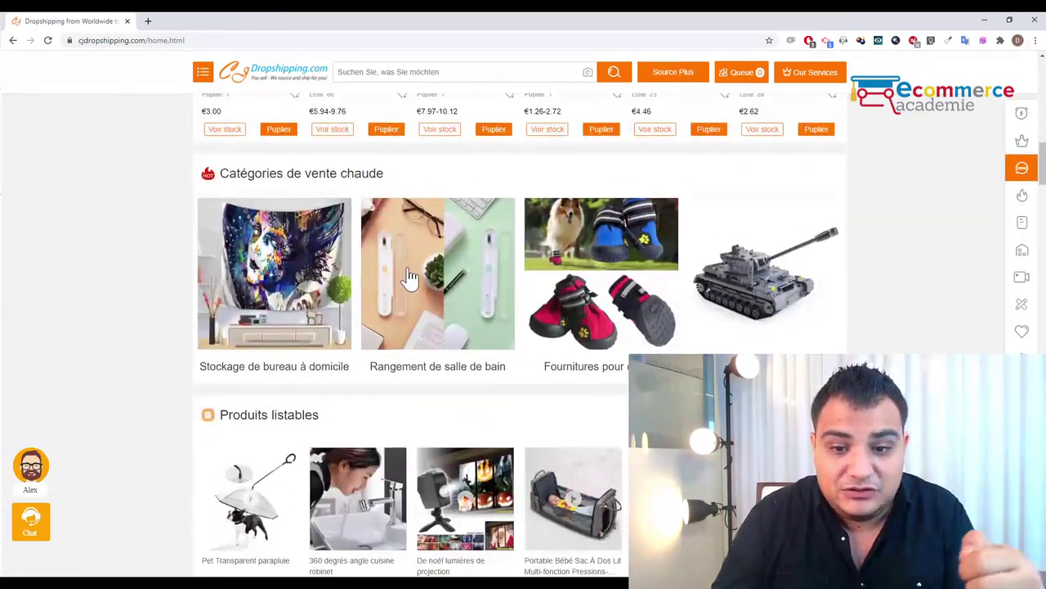
scroll(409, 275, "down", 3)
scroll(454, 225, "down", 2)
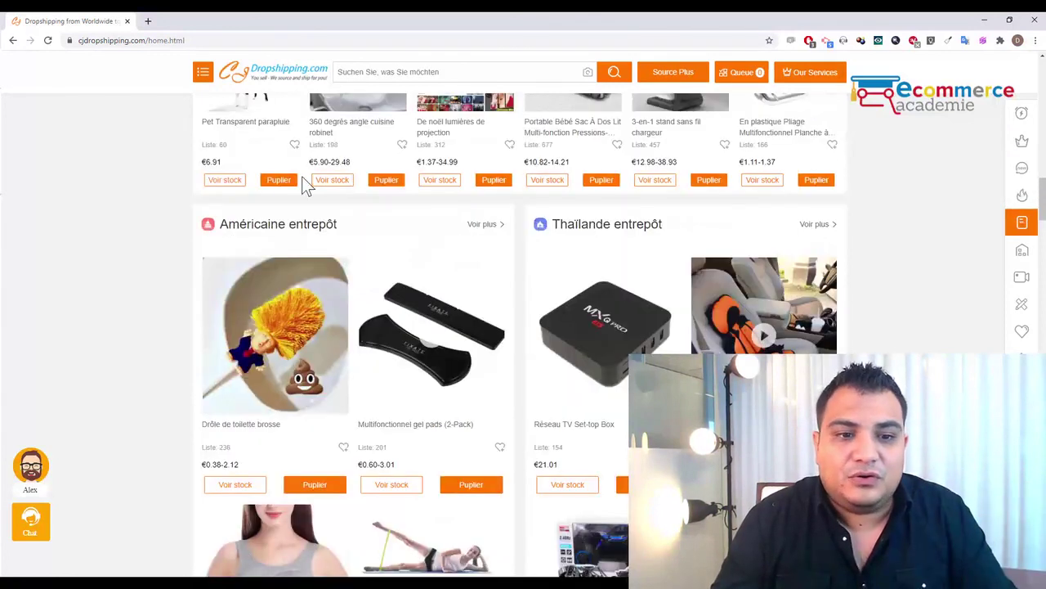
scroll(679, 225, "down", 2)
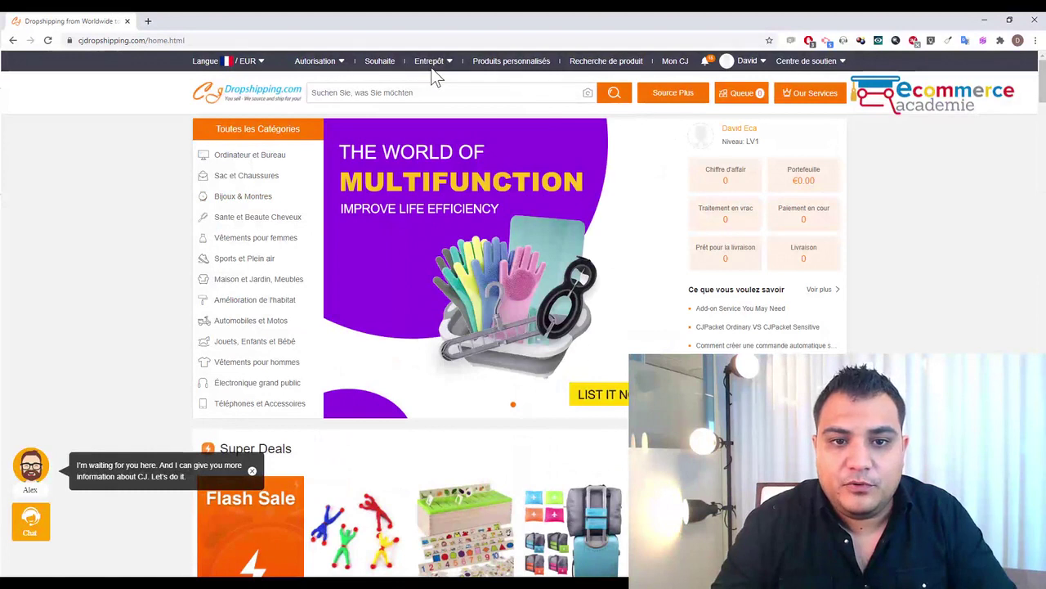
- View the list of country warehouses available on the site
mouse_move(435, 67)
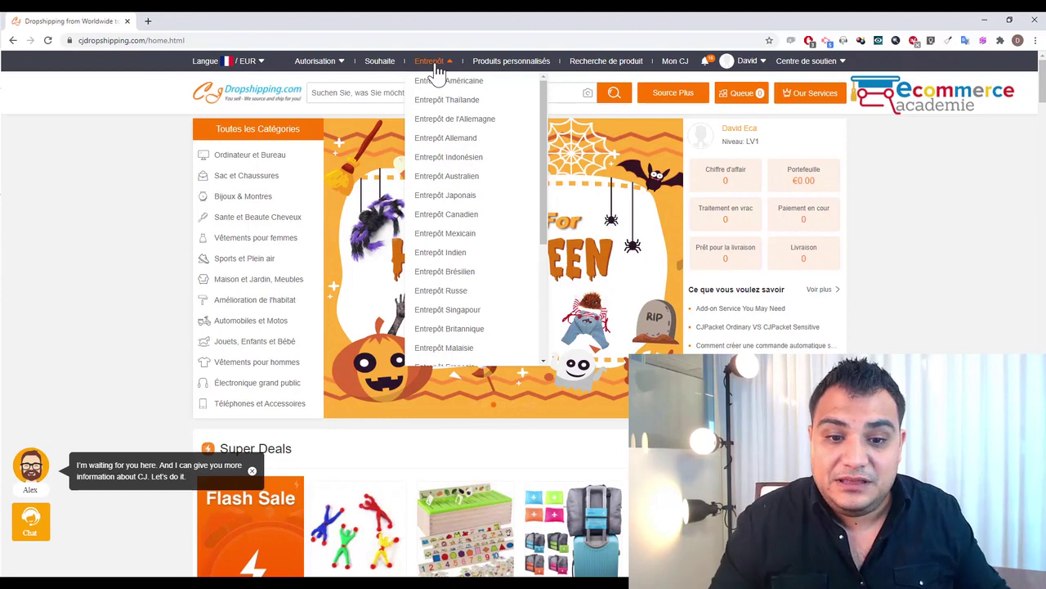
scroll(158, 217, "down", 2)
scroll(159, 218, "down", 1)
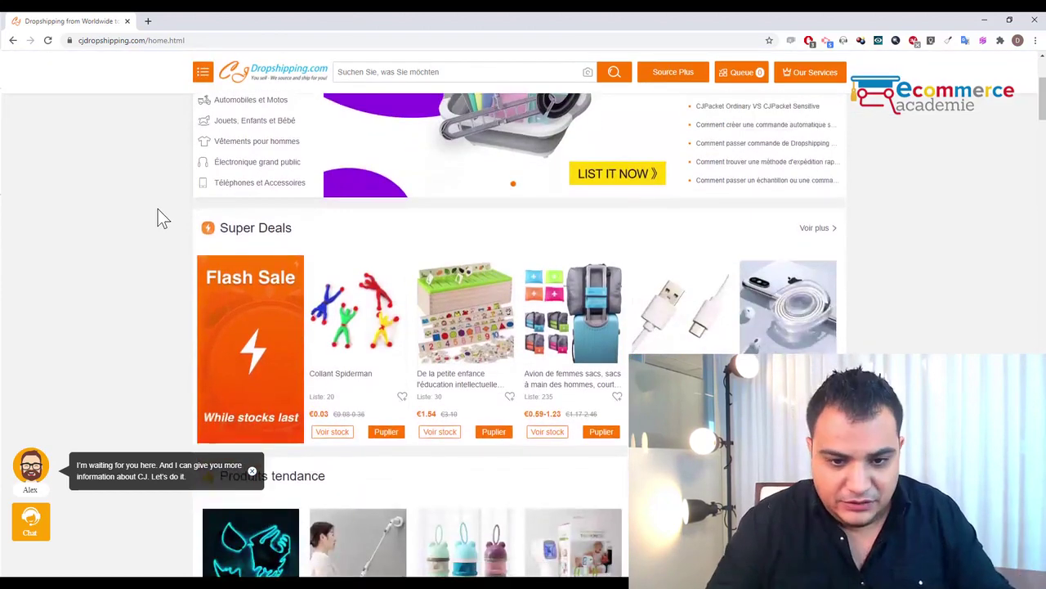
- Open the infrared thermometer gun from the trending products and browse its thumbnail images
scroll(159, 217, "down", 3)
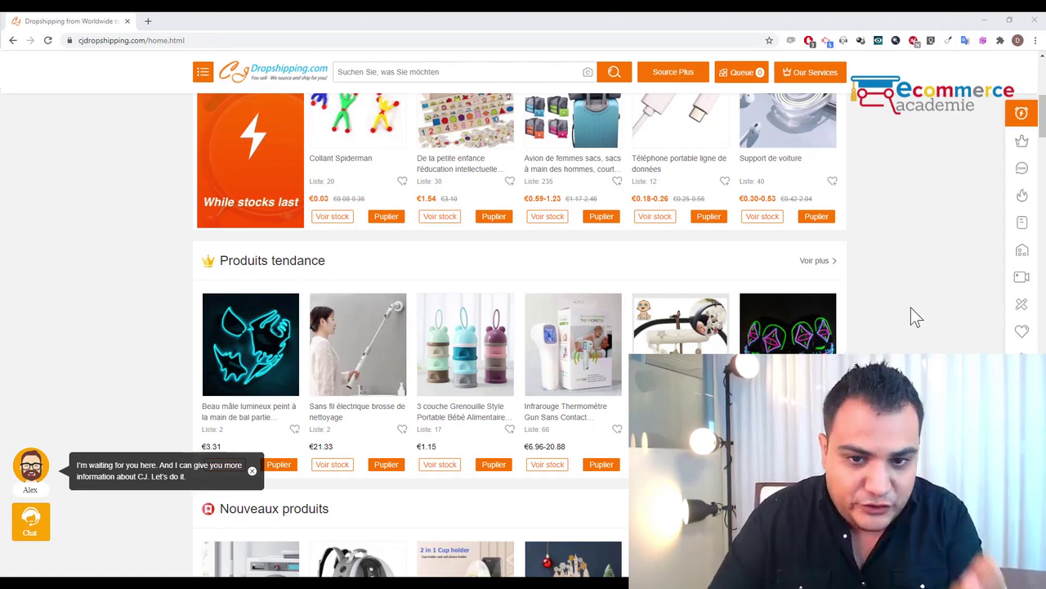
scroll(910, 307, "up", 3)
scroll(911, 307, "down", 7)
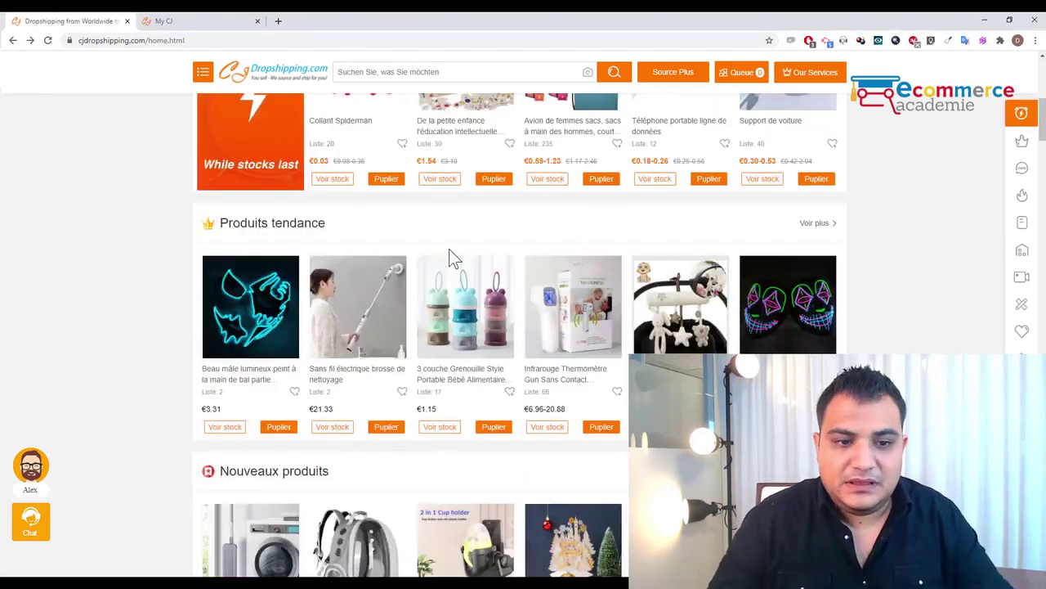
left_click(582, 313)
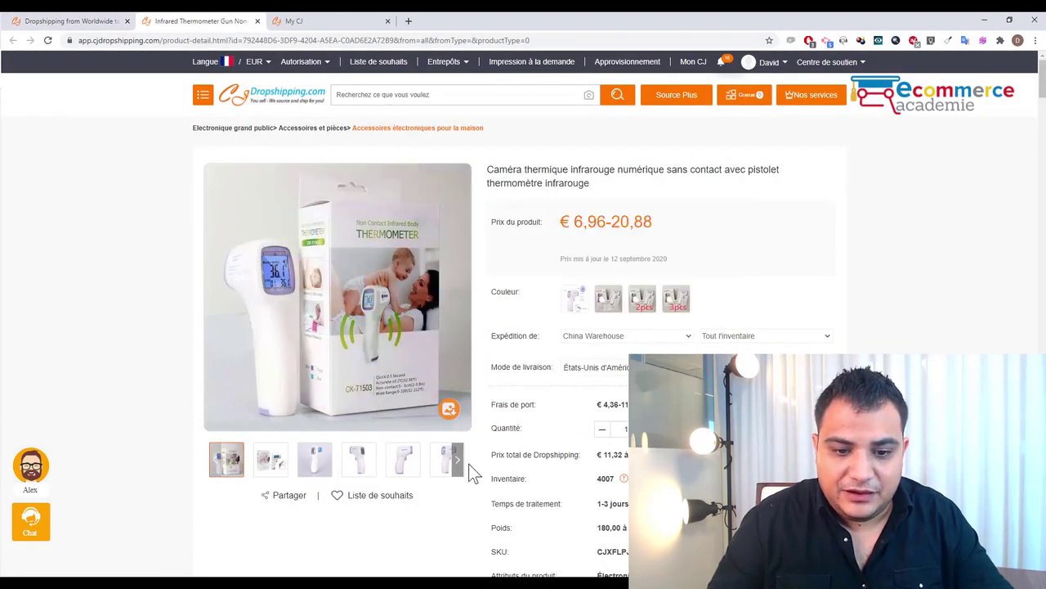
left_click(459, 473)
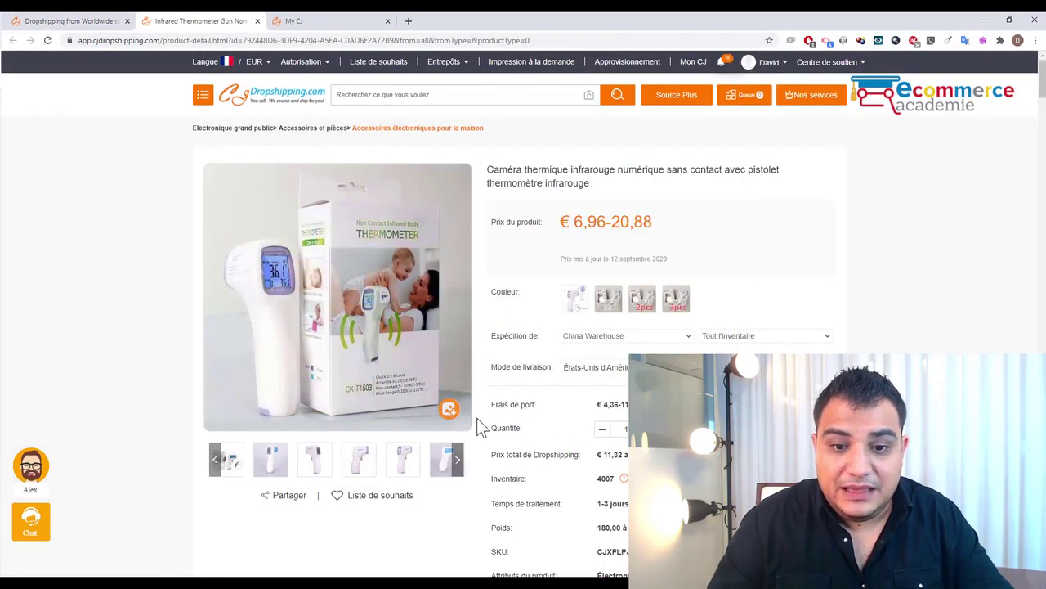
left_click(460, 469)
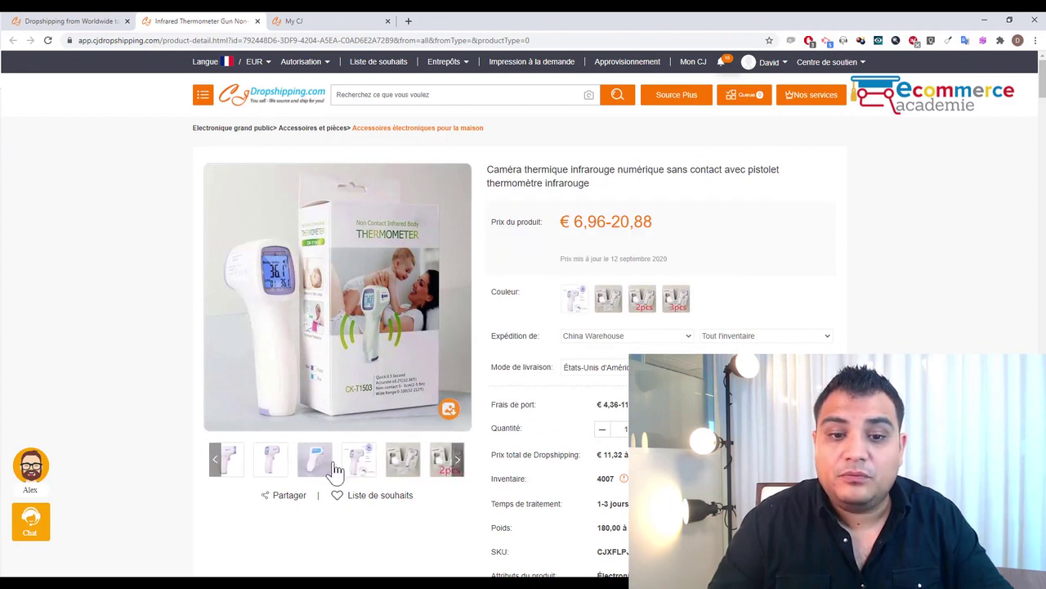
- Examine the thermometer's description, specifications, detail photos, recommended products and colour variants
scroll(546, 425, "down", 6)
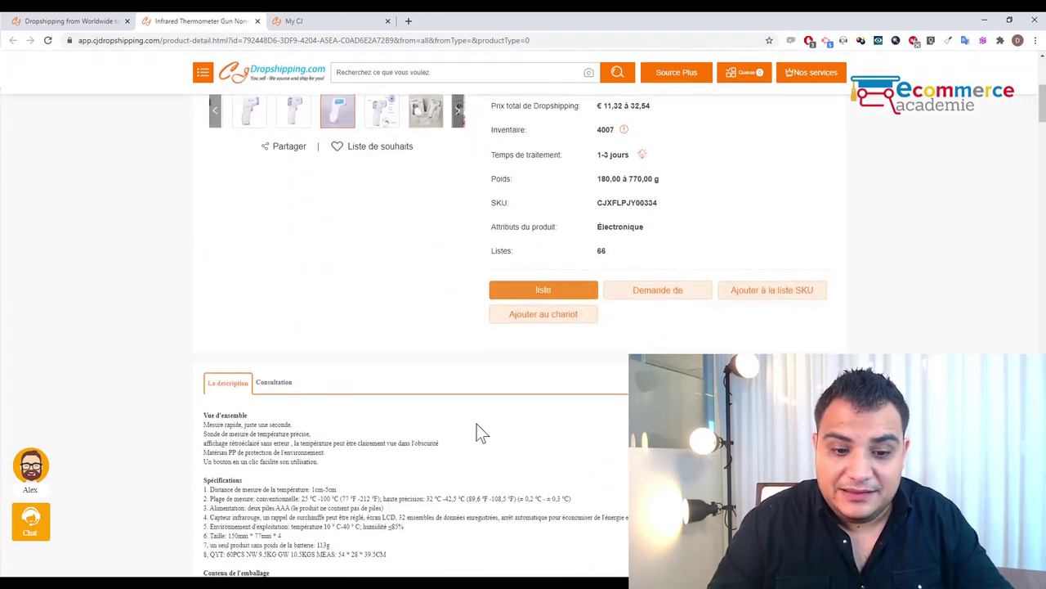
scroll(463, 431, "down", 8)
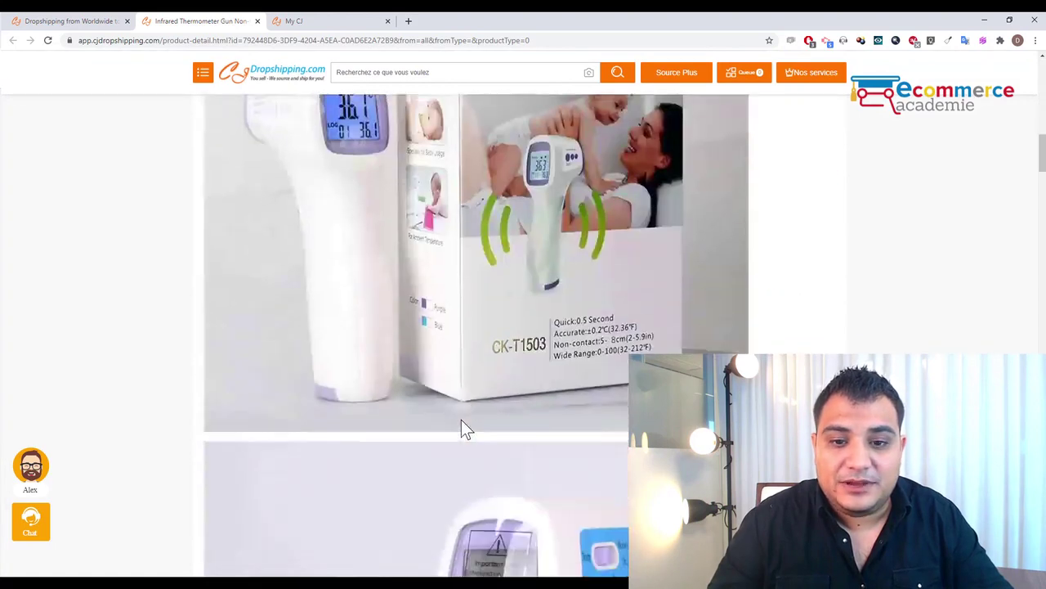
scroll(463, 425, "down", 12)
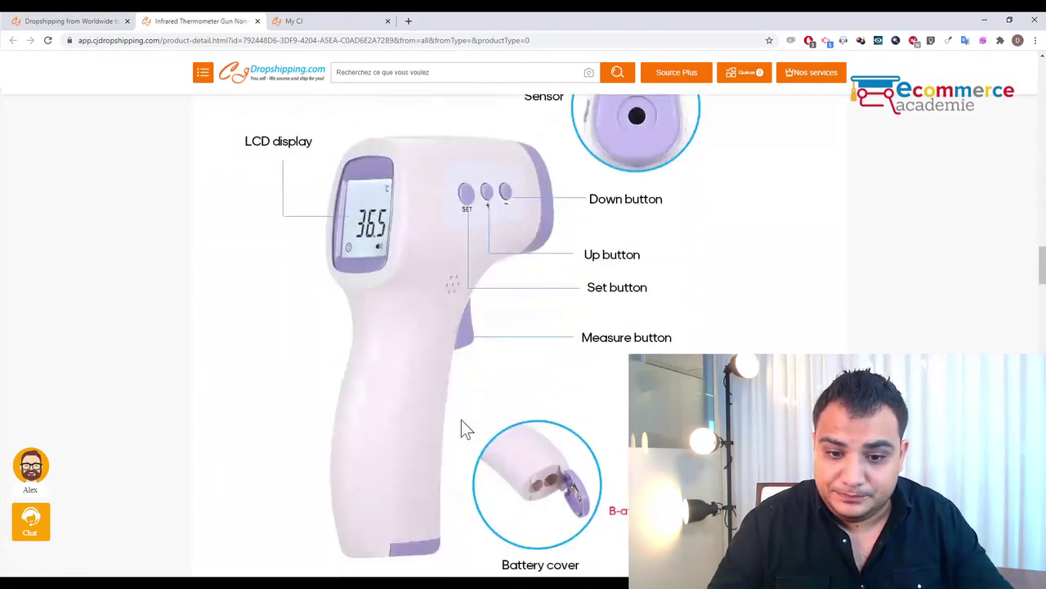
scroll(461, 425, "down", 15)
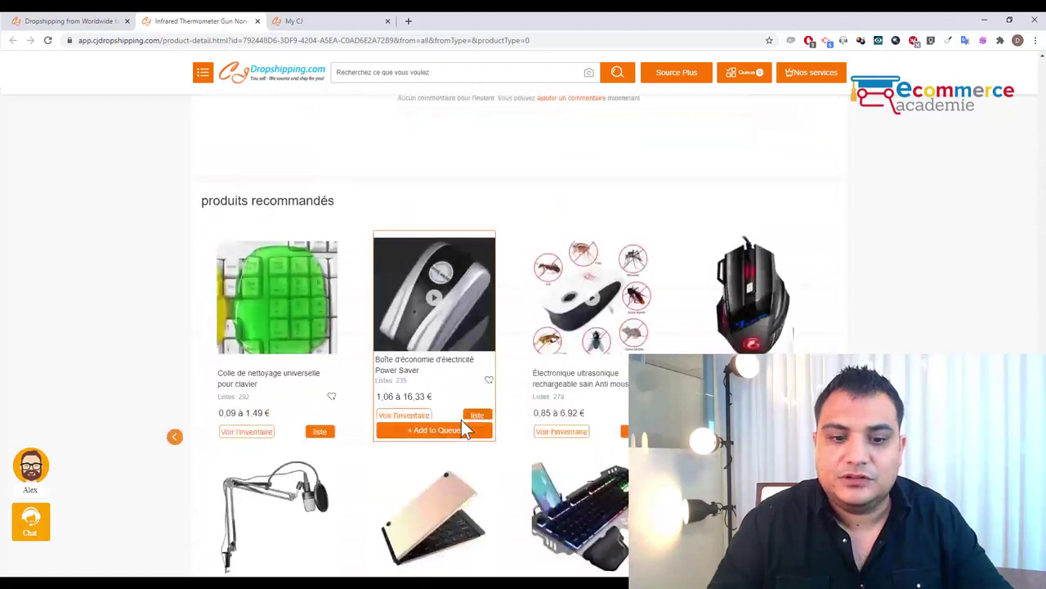
scroll(463, 426, "up", 8)
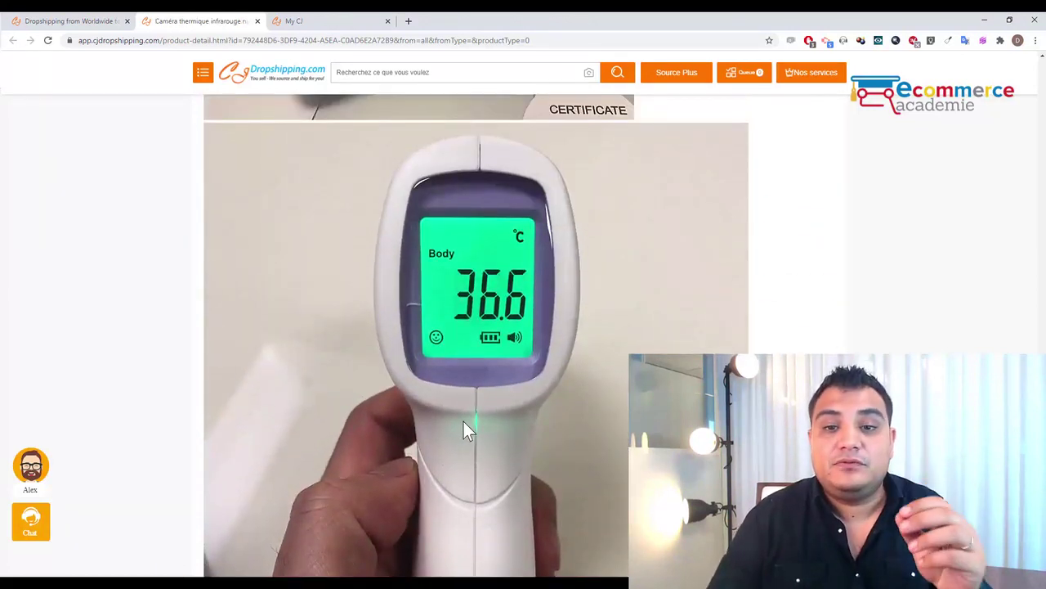
scroll(464, 420, "up", 4)
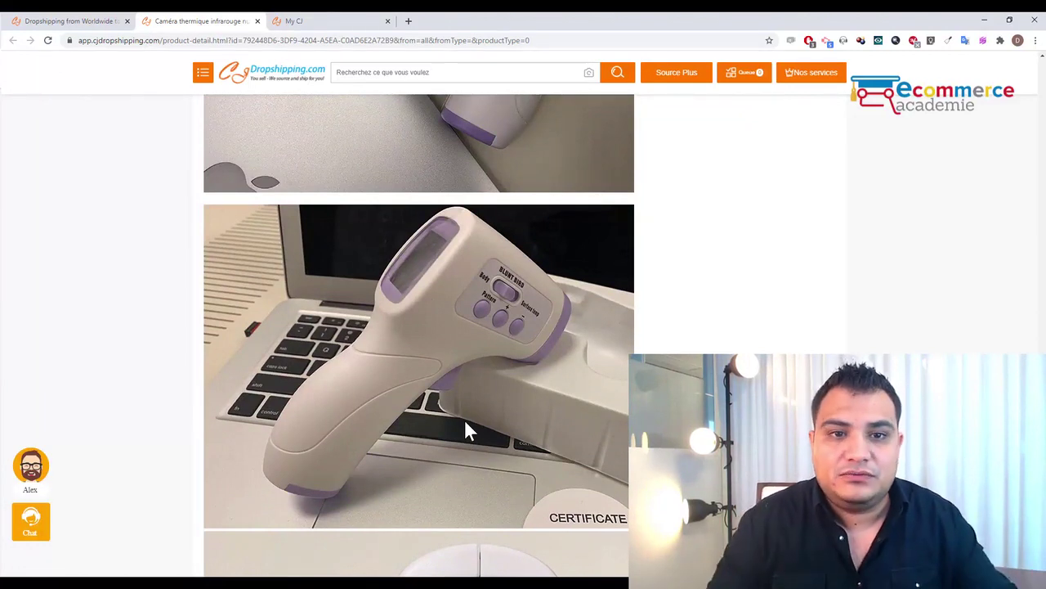
scroll(466, 424, "up", 10)
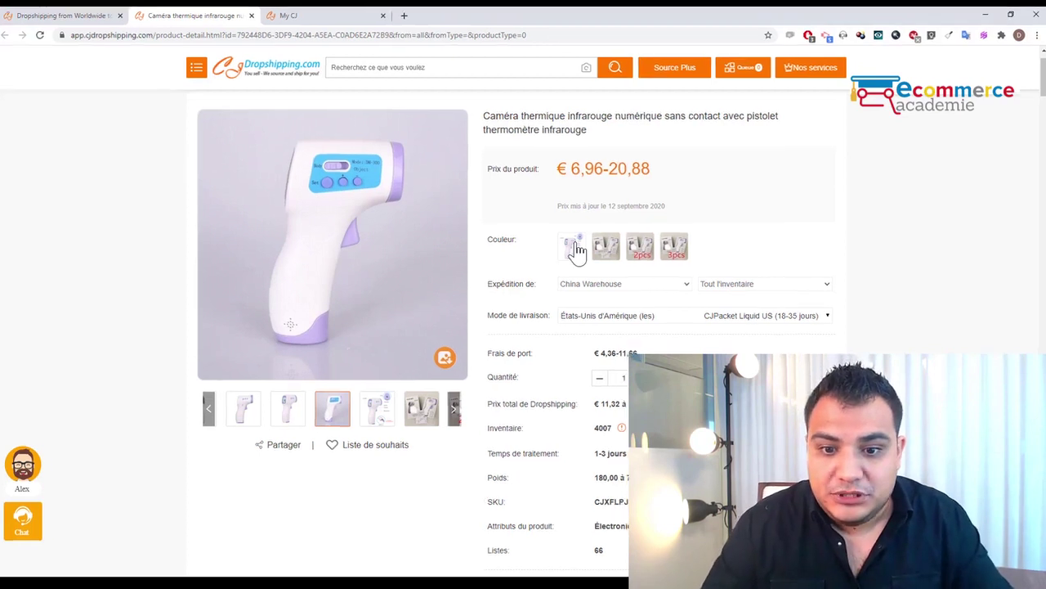
- Open a photography request for the thermometer and set its type to Photo
scroll(577, 247, "down", 3)
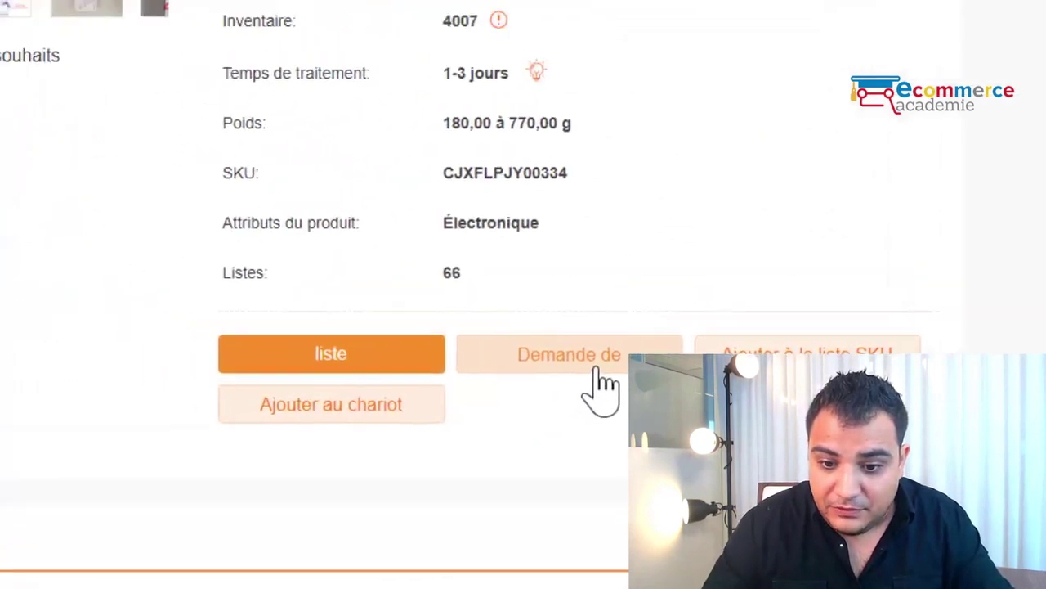
left_click(454, 292)
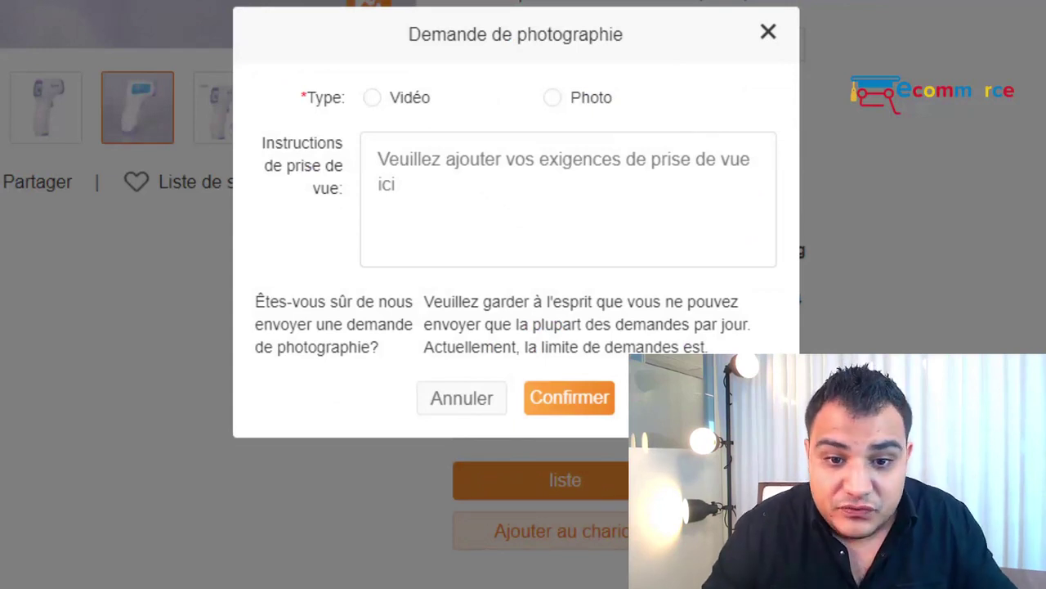
left_click(406, 101)
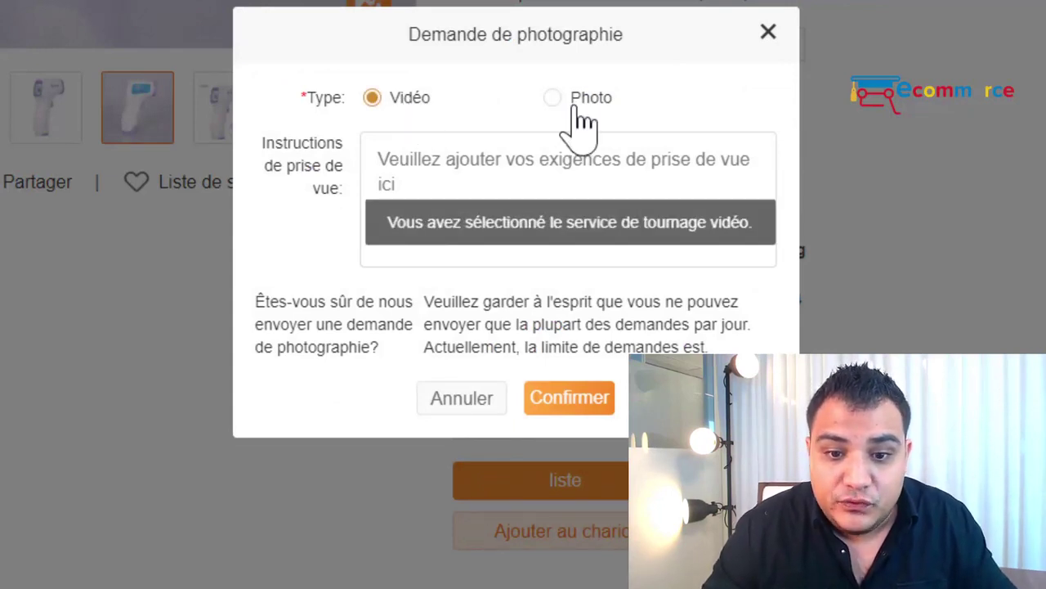
left_click(576, 111)
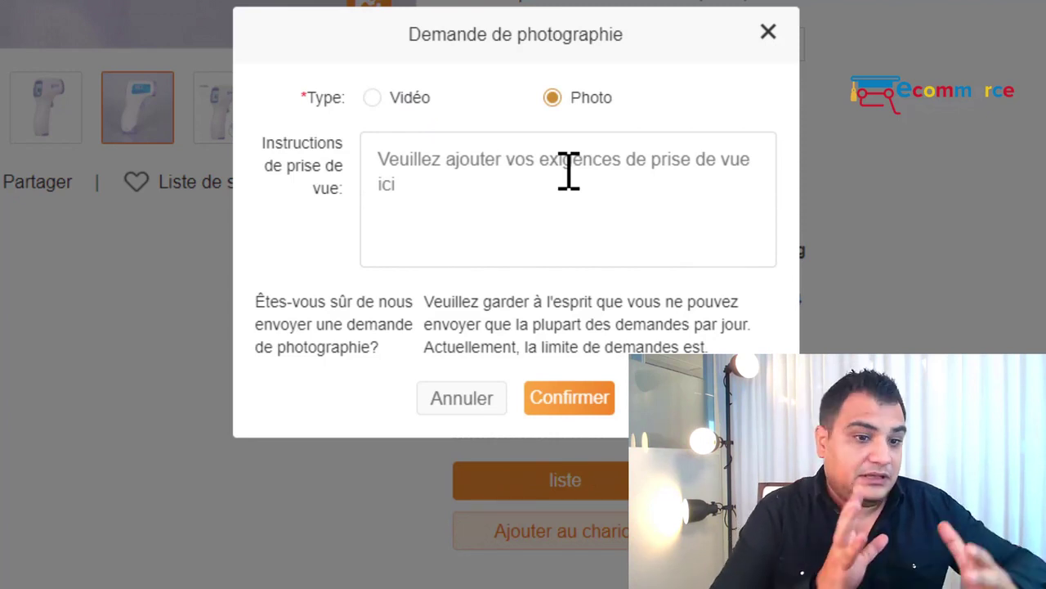
- Close the photography request without submitting it and review the thermometer's shipping, price and inventory details
scroll(437, 356, "down", 5)
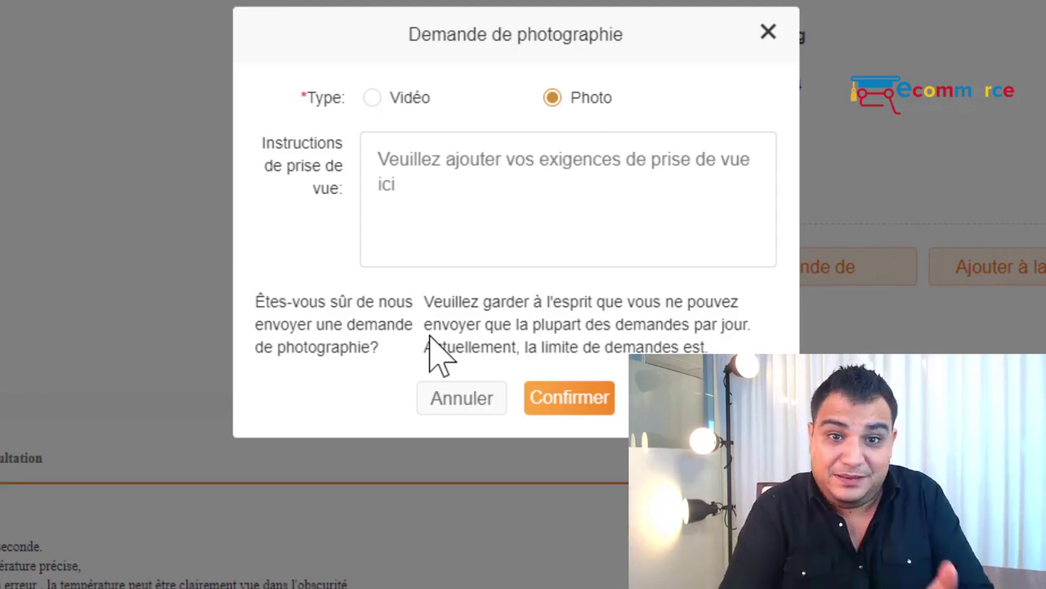
left_click(767, 33)
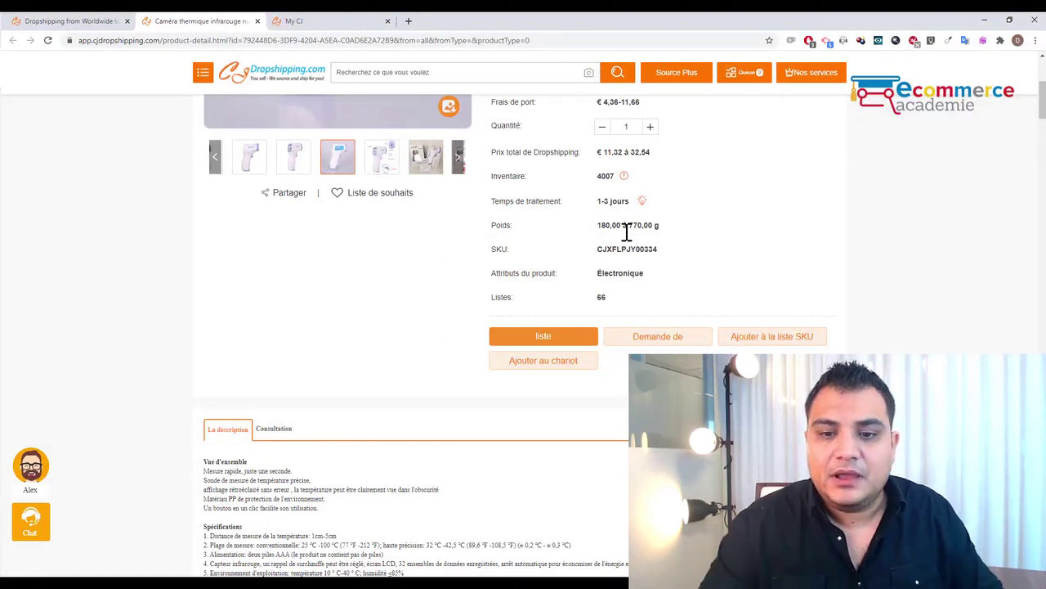
scroll(654, 205, "up", 4)
scroll(691, 172, "down", 3)
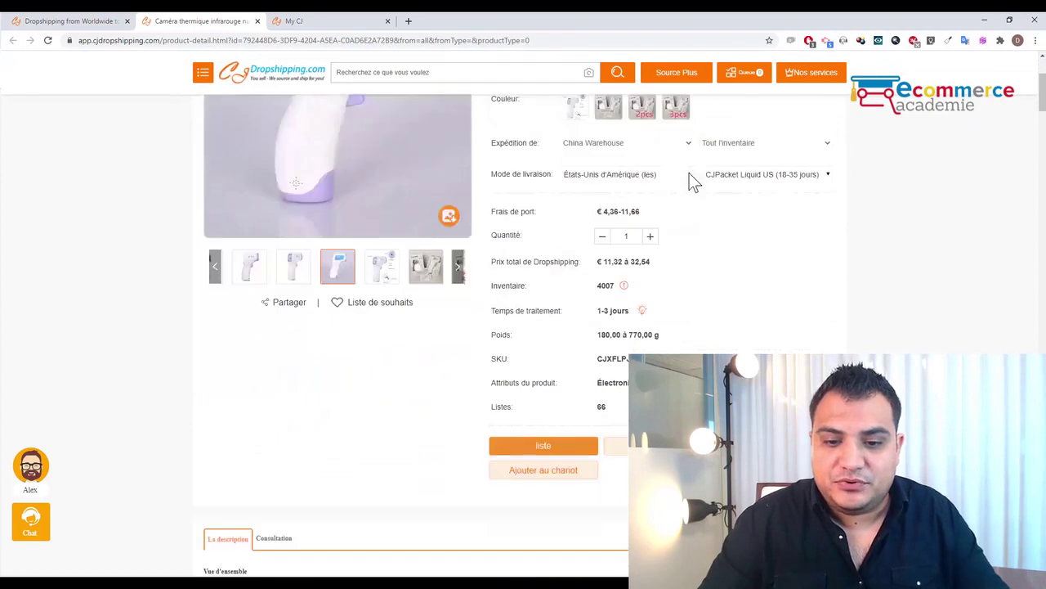
- Check the store choices in the thermometer's listing form, close it and view the store platforms that can be authorised
left_click(562, 442)
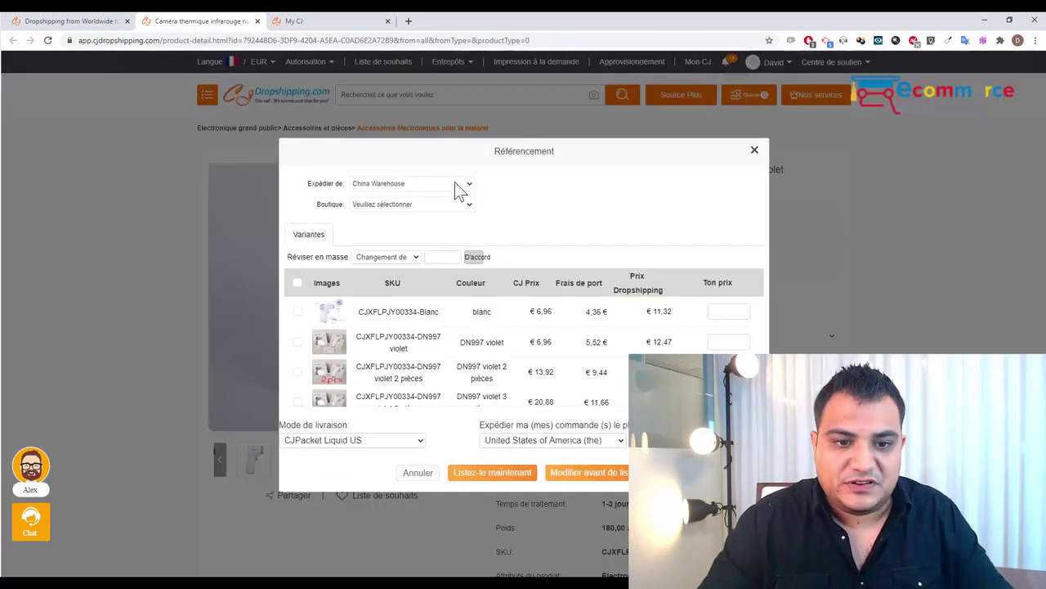
left_click(406, 204)
left_click(575, 214)
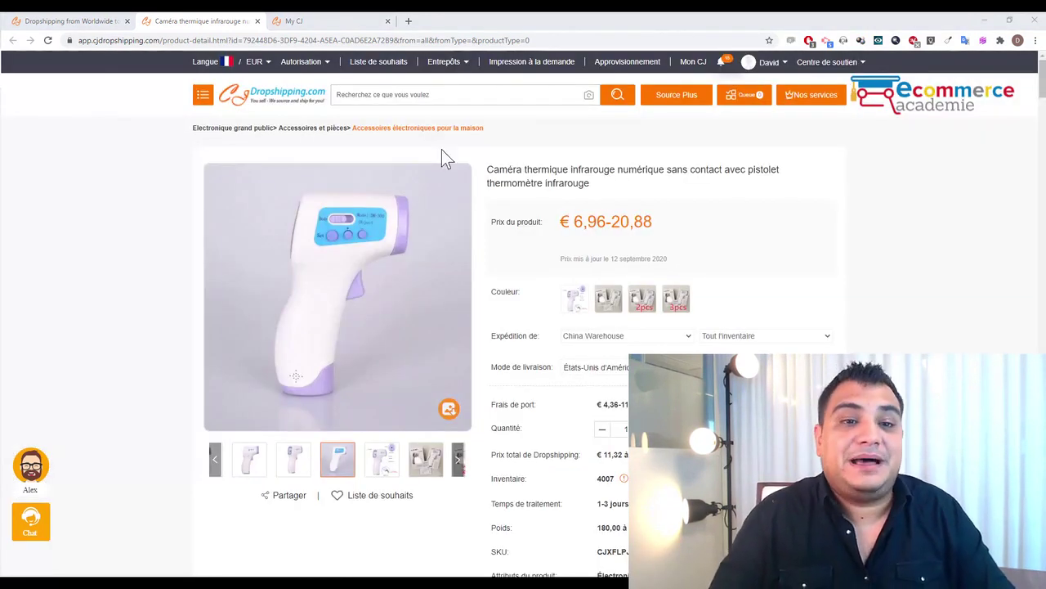
mouse_move(310, 70)
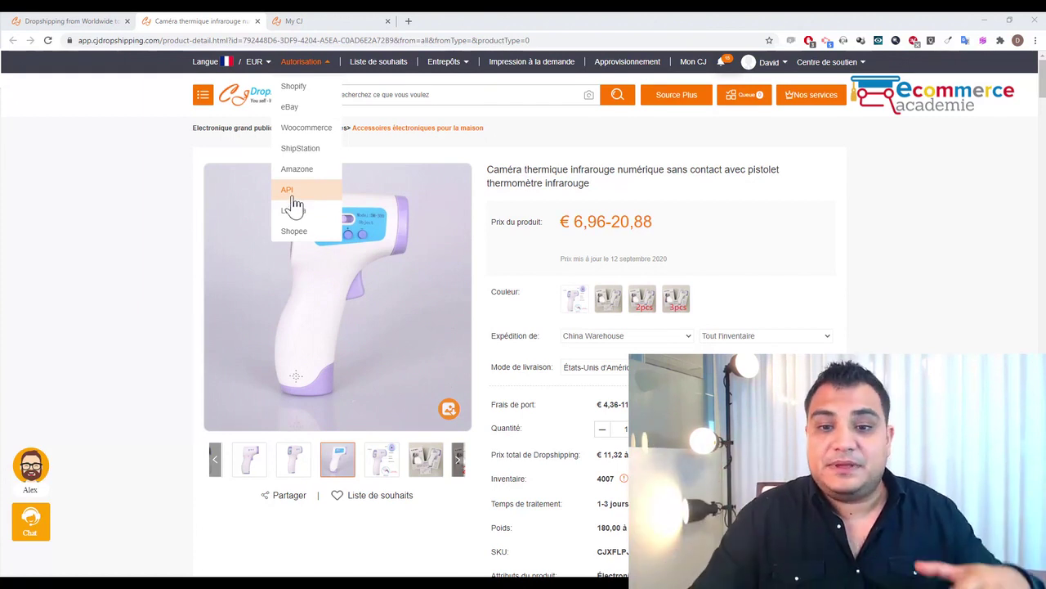
- Open the print-on-demand catalogue and browse the customisable products in the jewellery and watches category
left_click(549, 70)
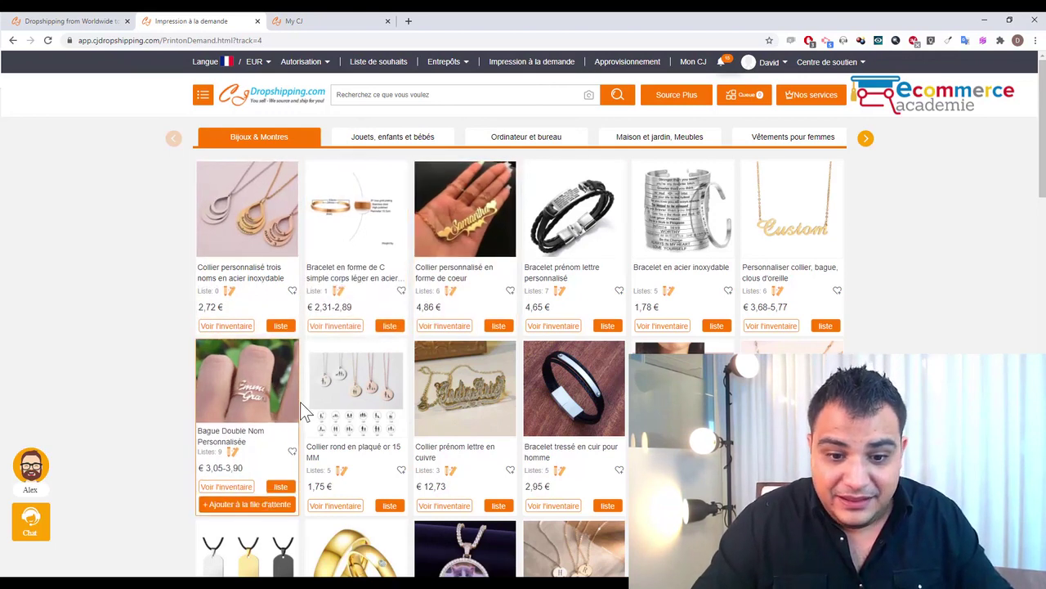
scroll(303, 401, "down", 4)
scroll(345, 168, "up", 1)
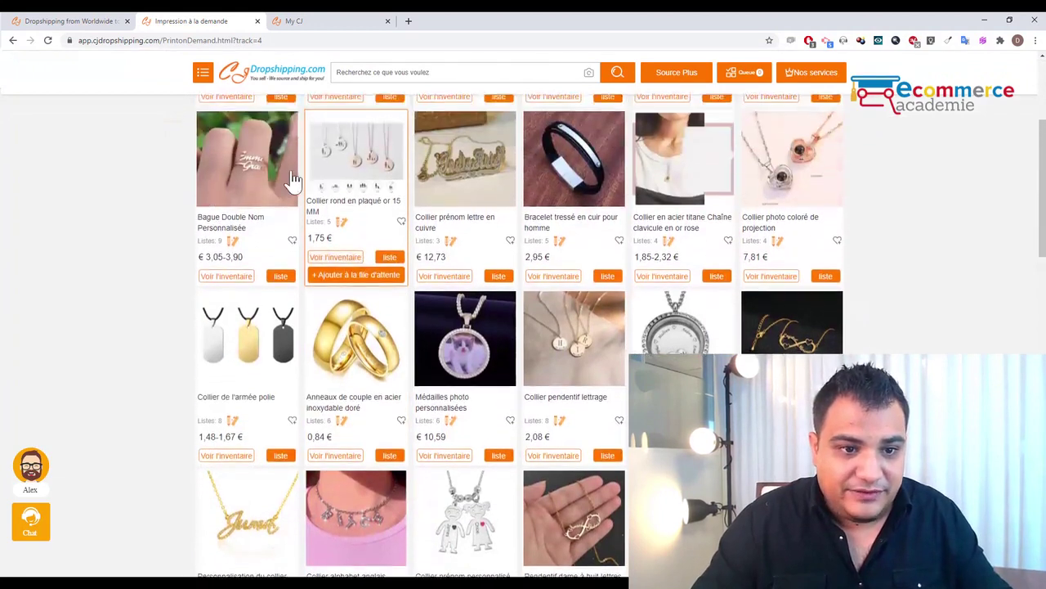
scroll(405, 327, "down", 4)
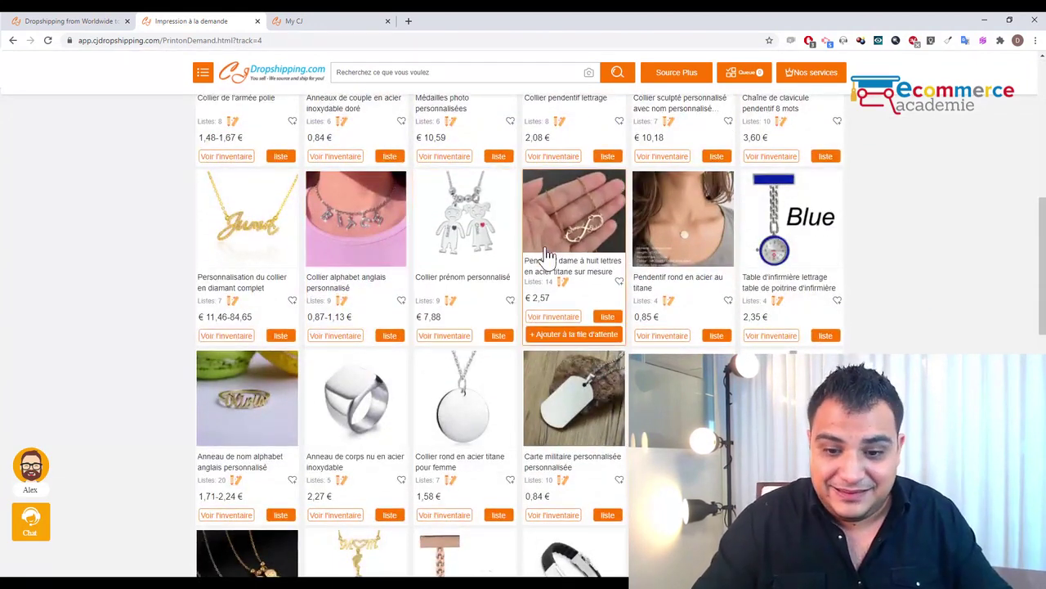
scroll(540, 246, "down", 3)
scroll(545, 247, "down", 2)
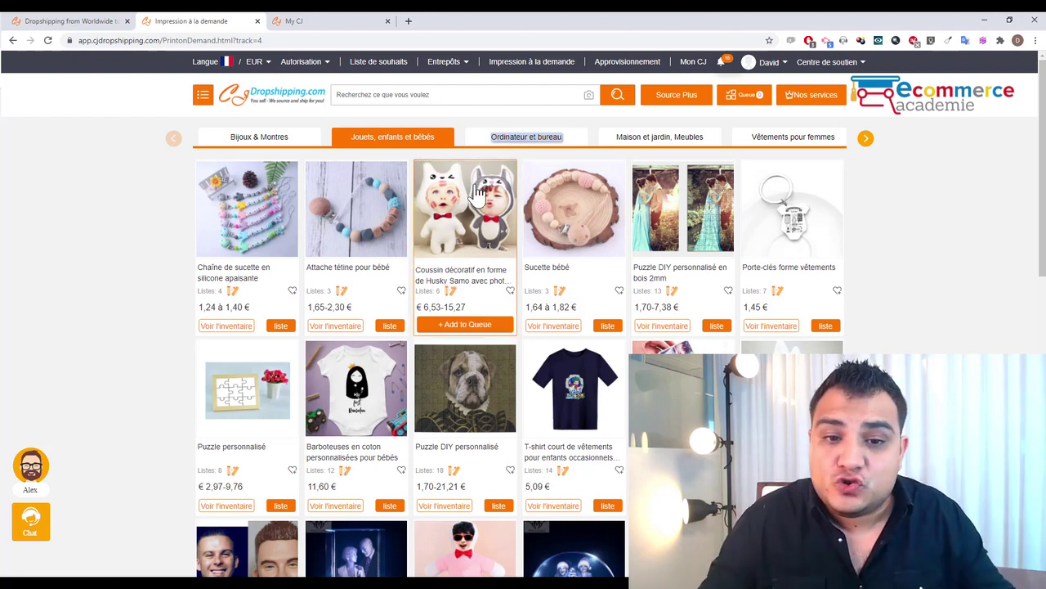
- Browse the print-on-demand products for toys, children and babies and reveal the next set of categories
left_click(866, 139)
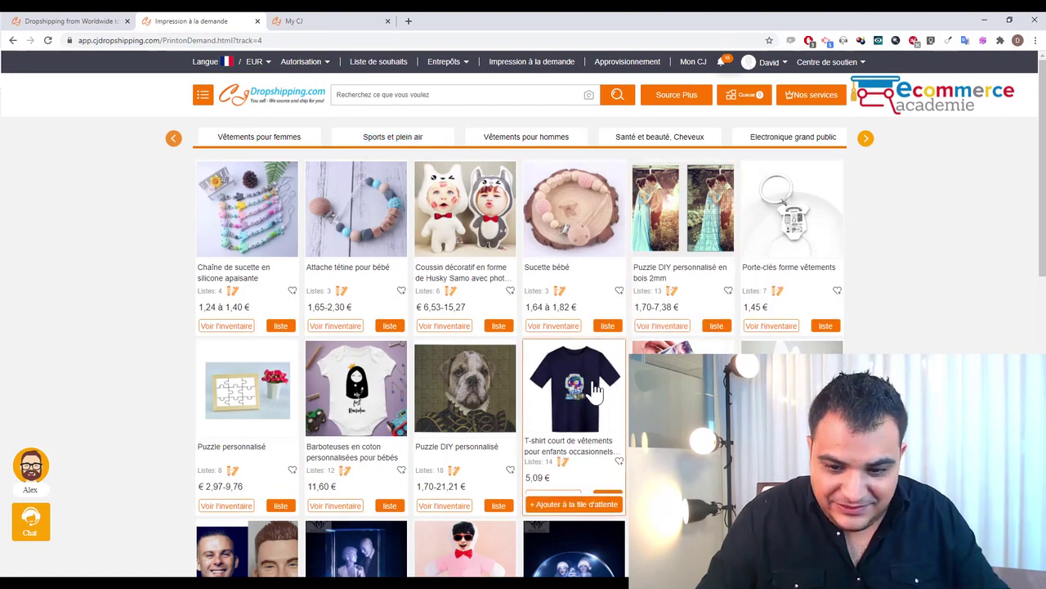
scroll(594, 393, "down", 4)
scroll(594, 393, "down", 3)
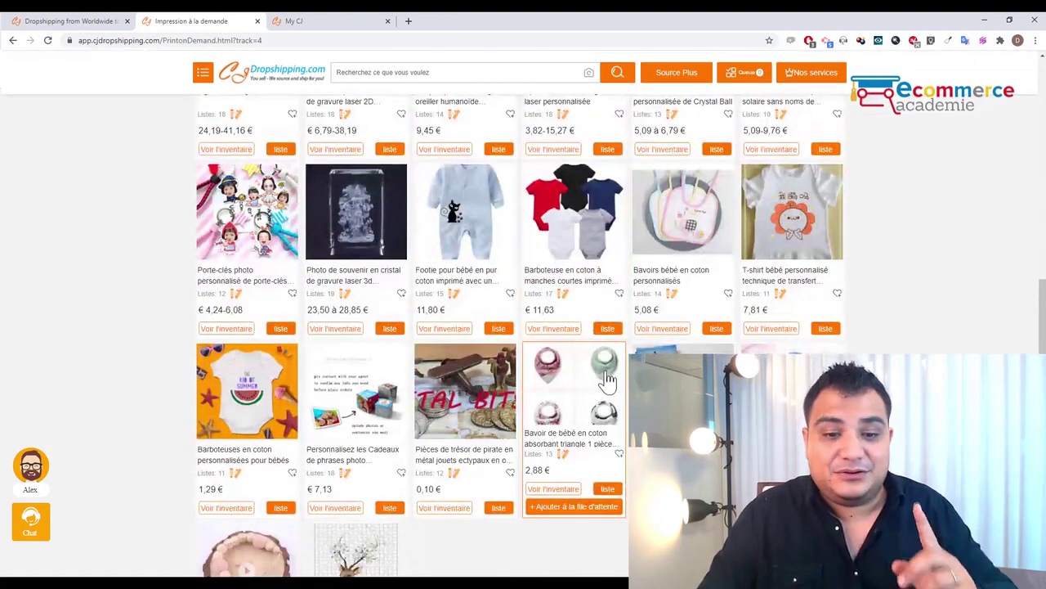
scroll(582, 376, "up", 7)
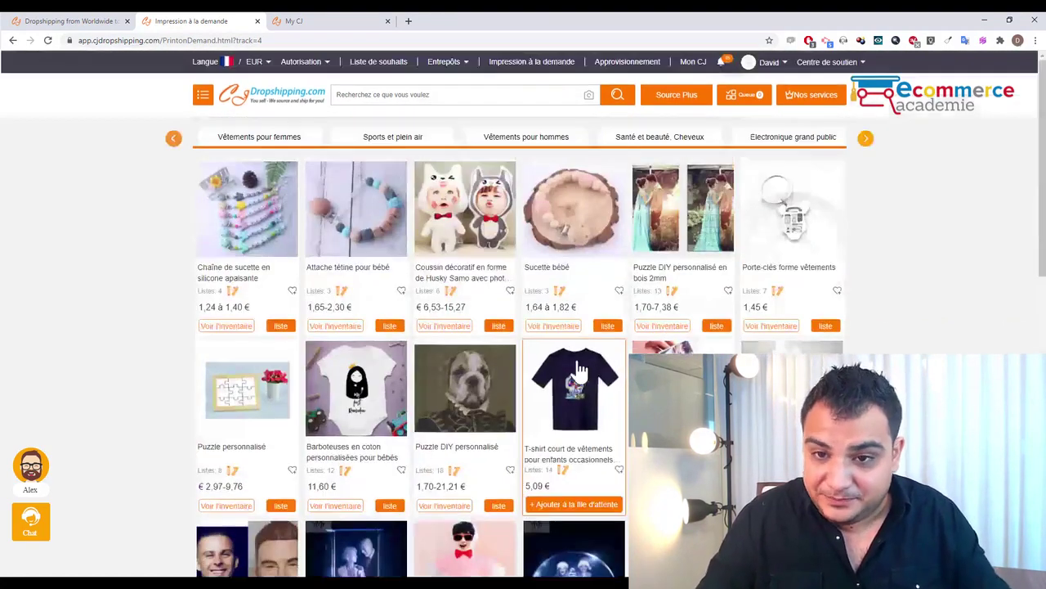
- Reveal the remaining print-on-demand categories, view the consumer electronics products and return to the catalogue's start
left_click(865, 139)
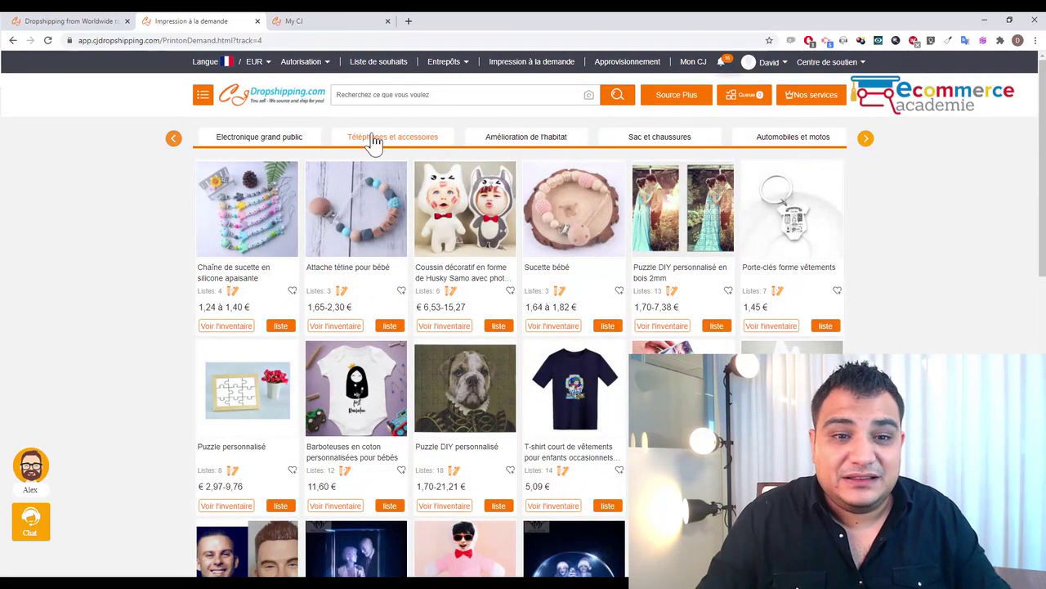
triple_click(263, 141)
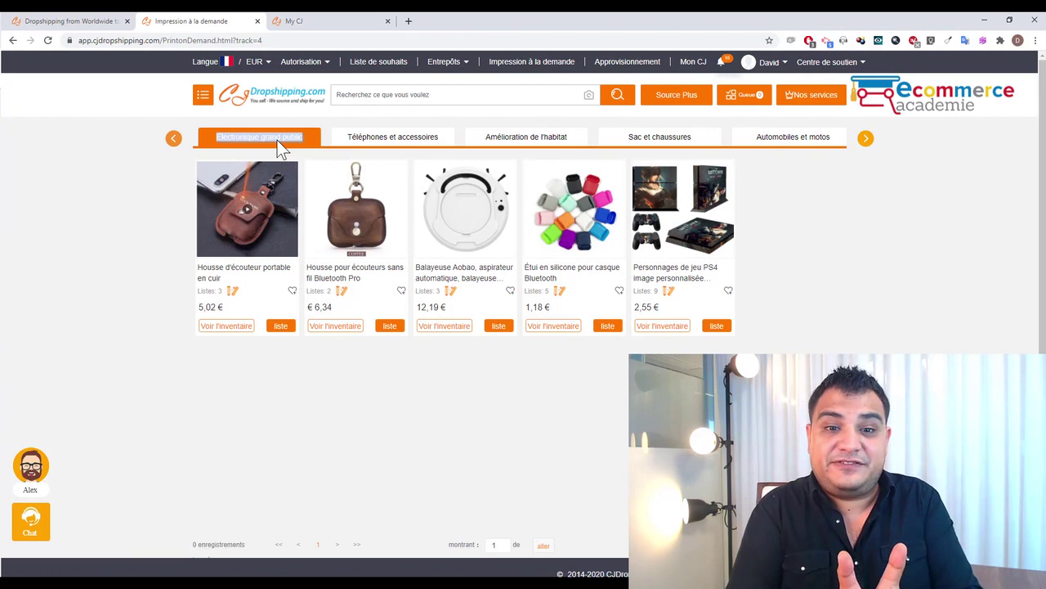
left_click(13, 40)
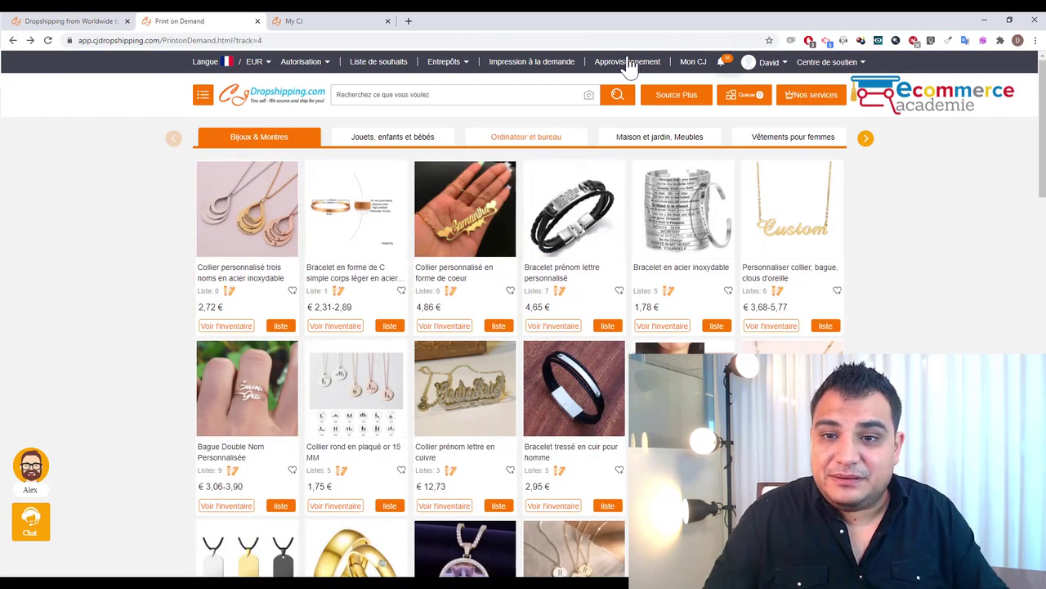
- Open the Mon CJ dashboard and review the membership levels and the CJ skill tasks with their points
left_click(689, 69)
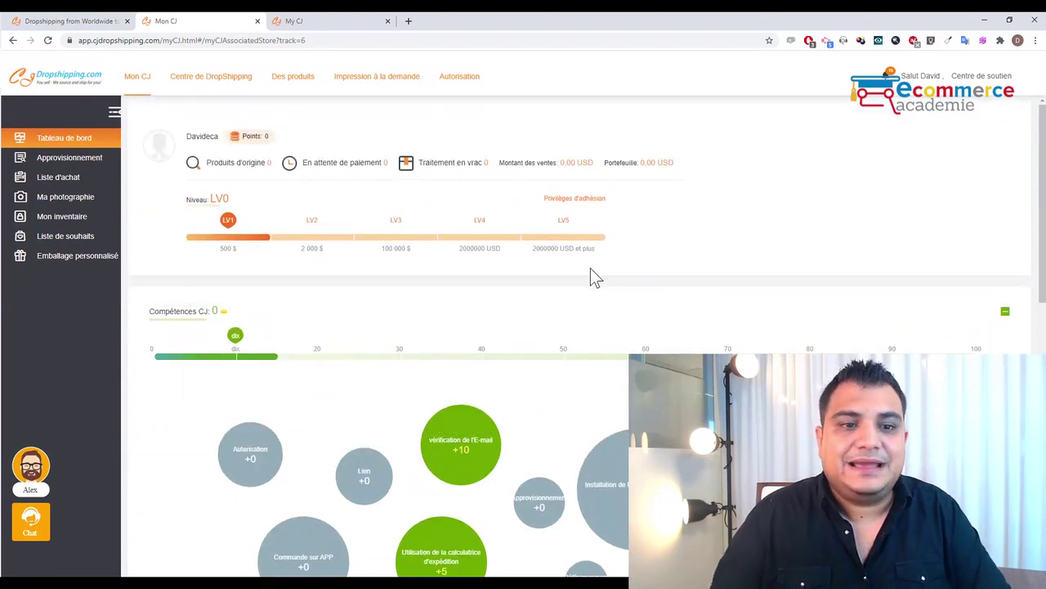
scroll(586, 307, "down", 3)
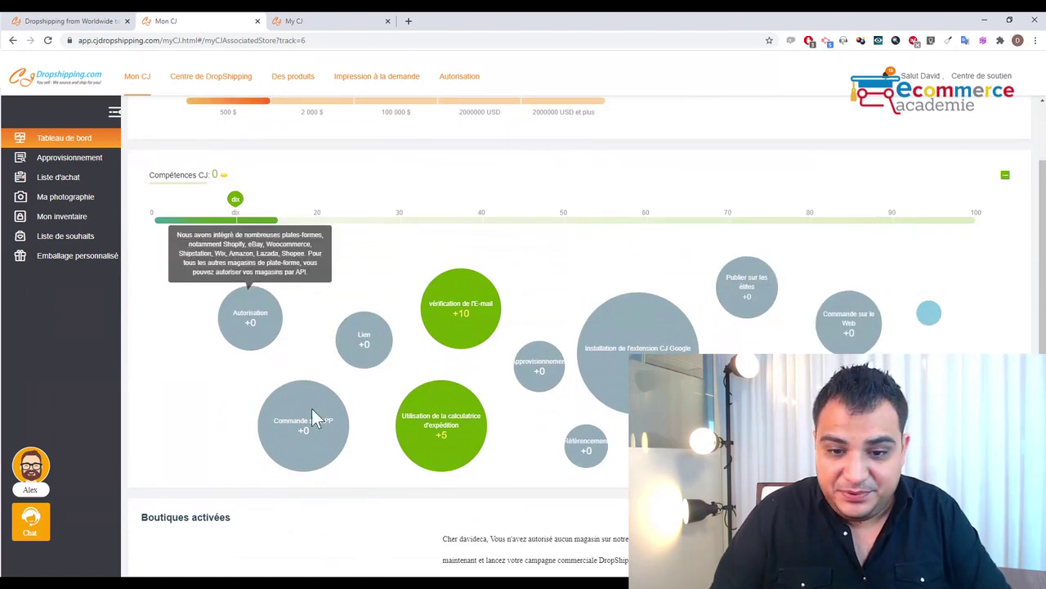
mouse_move(233, 330)
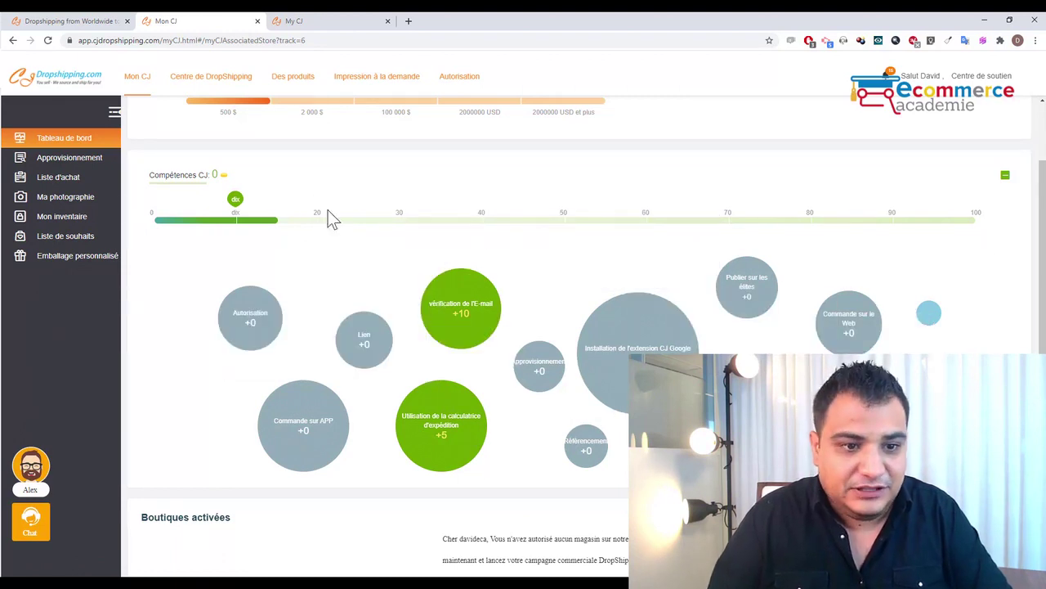
scroll(424, 312, "up", 2)
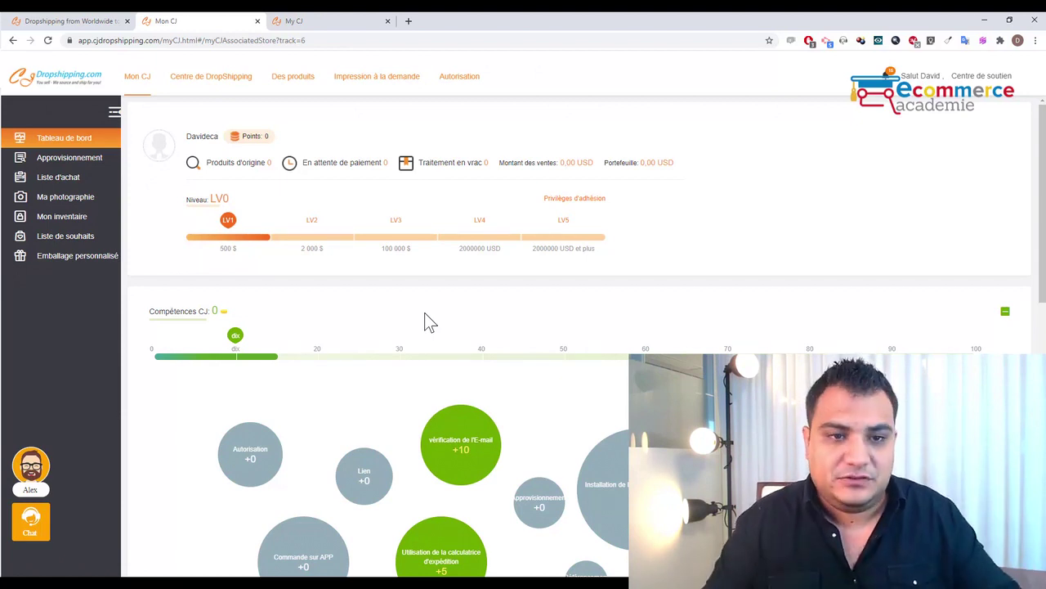
- Browse the pre-designed custom packaging, including the MOQ10 corrugated paper box and the MOQ5 box for wallets and belts
left_click(86, 270)
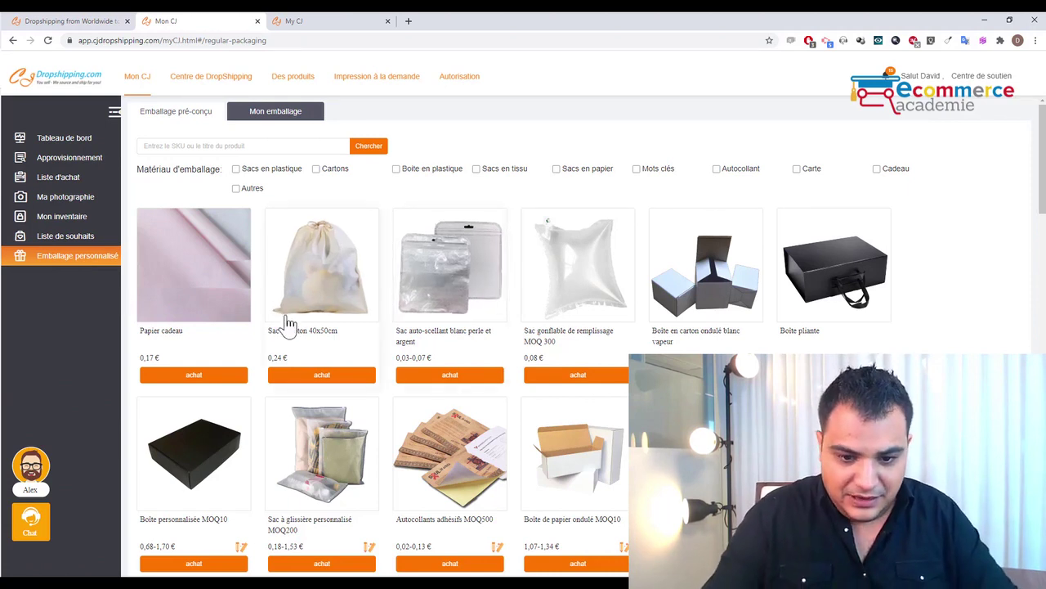
scroll(290, 325, "down", 2)
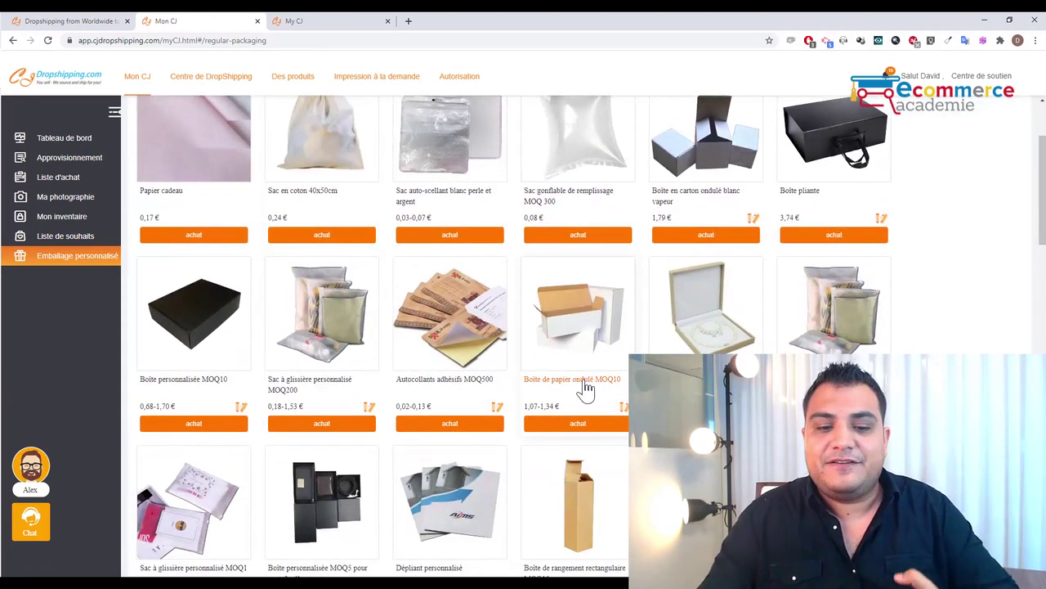
triple_click(585, 381)
left_click(350, 444)
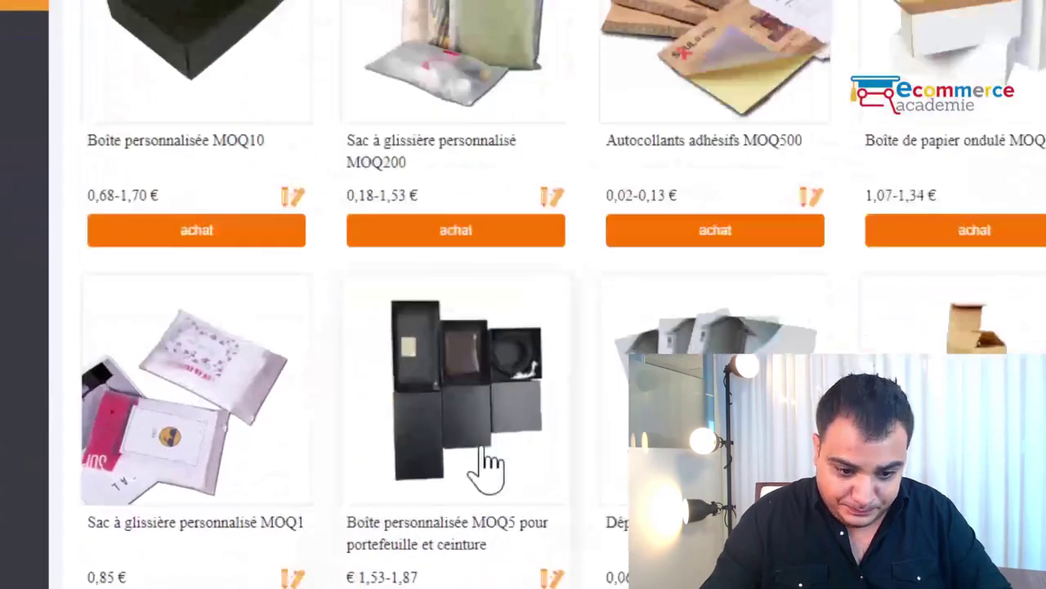
scroll(488, 467, "down", 2)
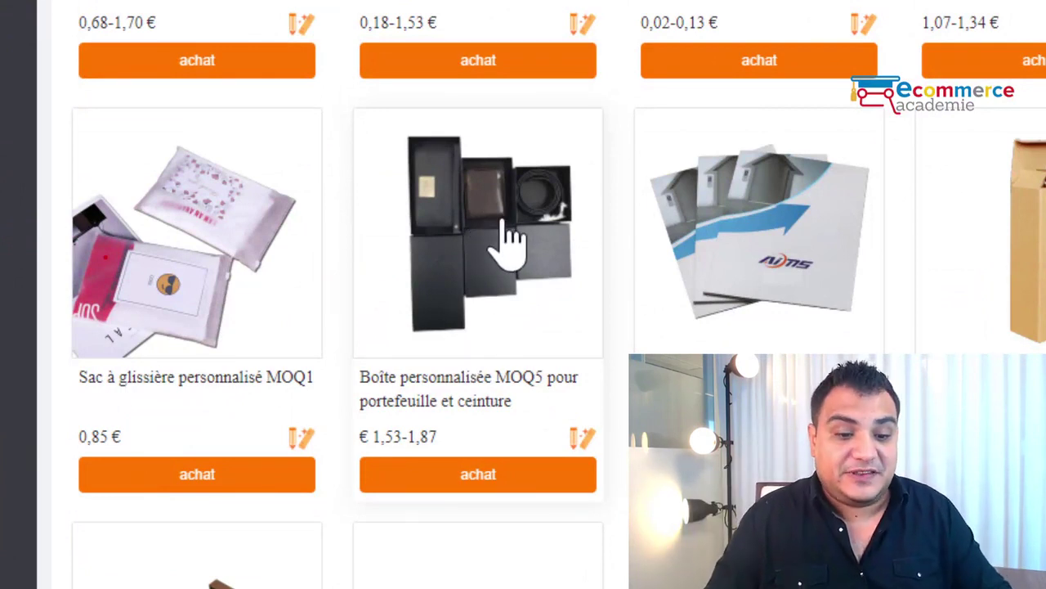
triple_click(404, 445)
left_click(446, 448)
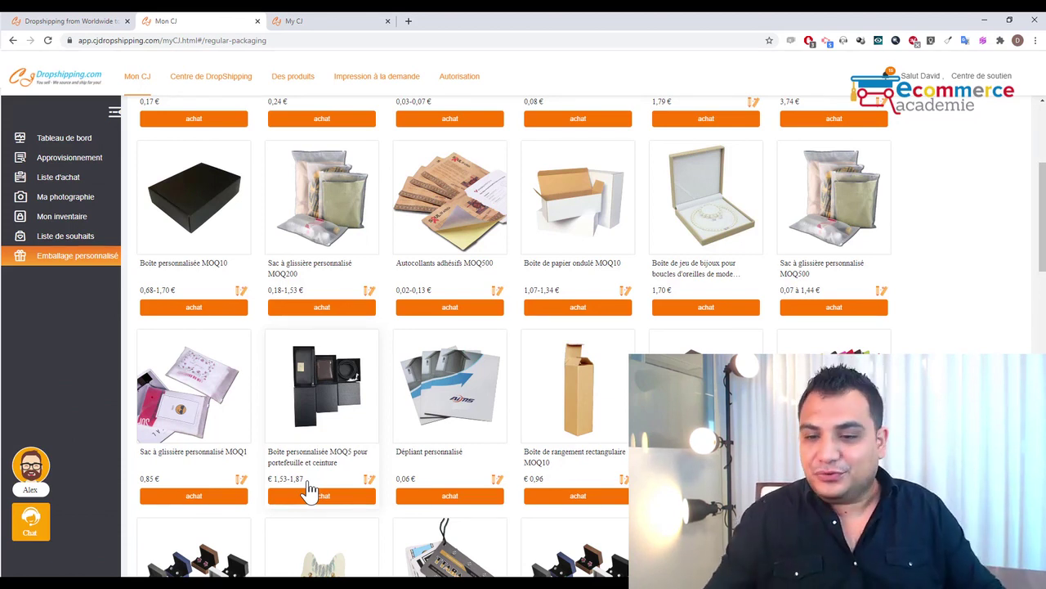
scroll(309, 489, "up", 2)
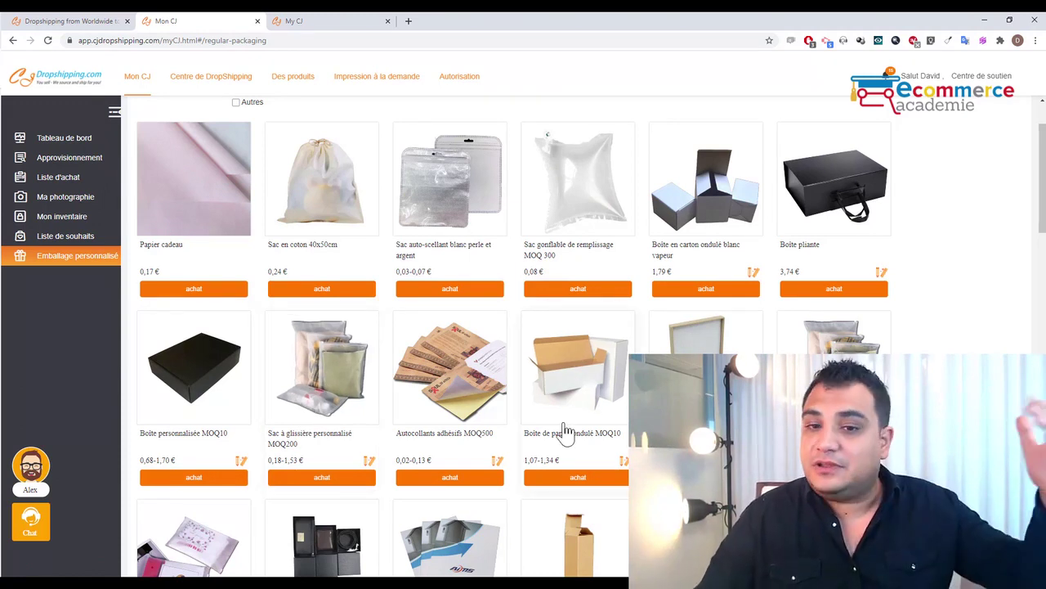
left_click(81, 258)
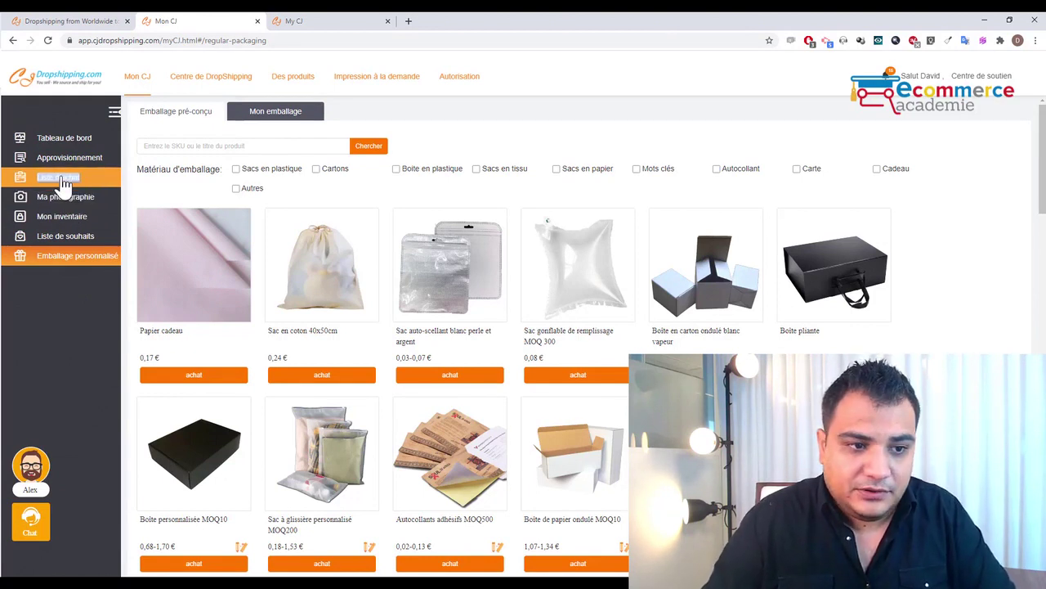
- Open a new sourcing request form and examine its fields, including the wholesale purchase type and the delivery-included target price
left_click(90, 167)
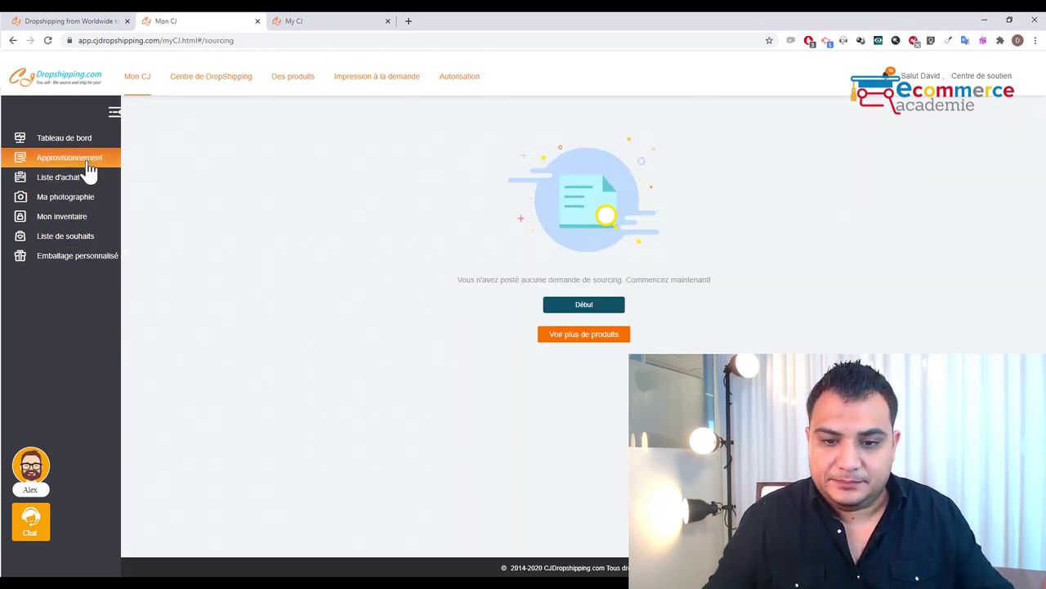
left_click(611, 311)
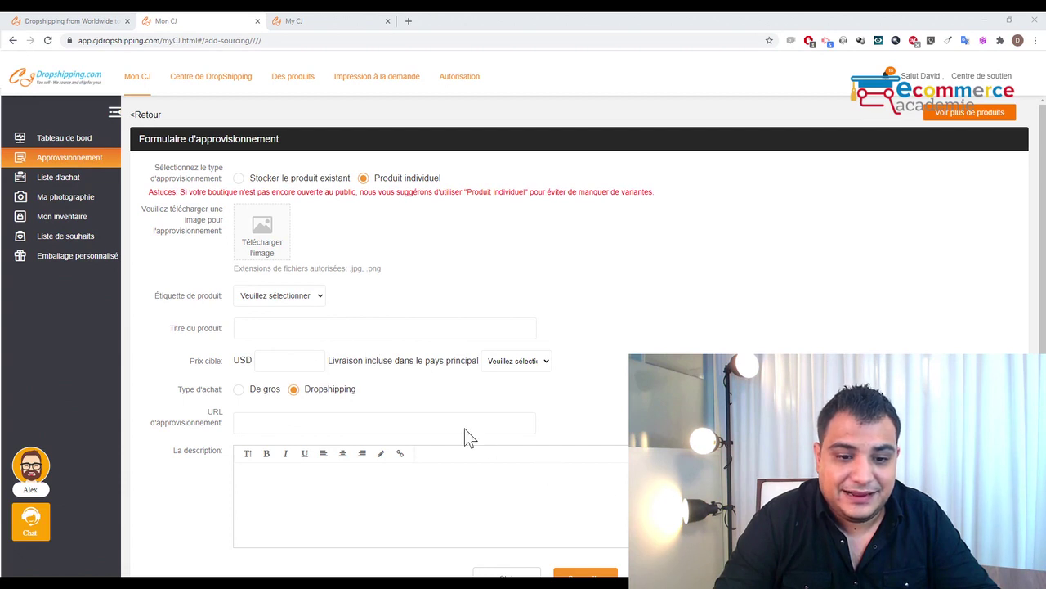
triple_click(252, 390)
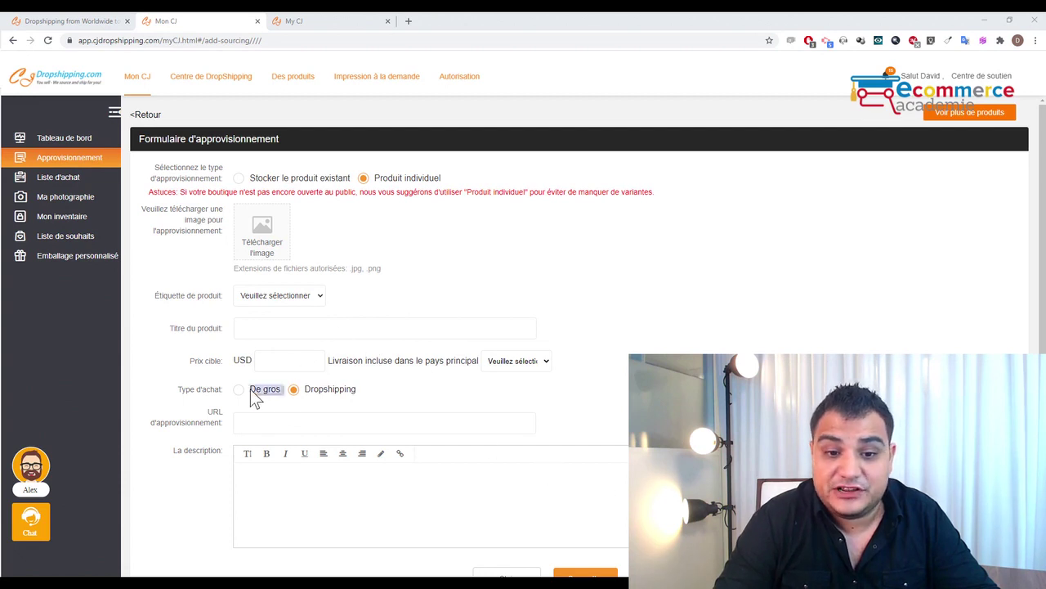
left_click(373, 361)
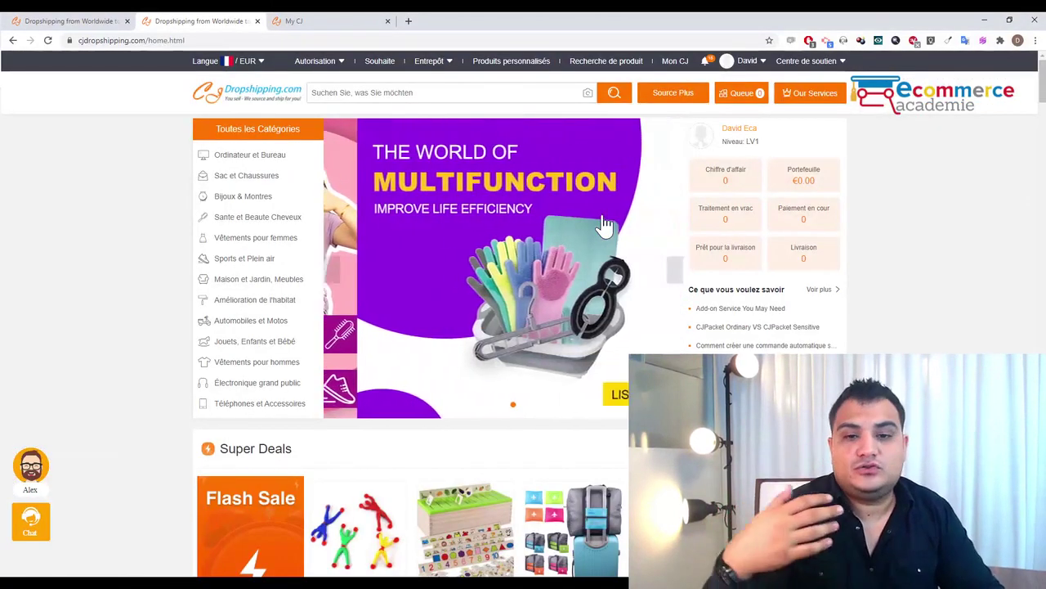
- View the list of store platforms available for authorisation from the home page
mouse_move(335, 72)
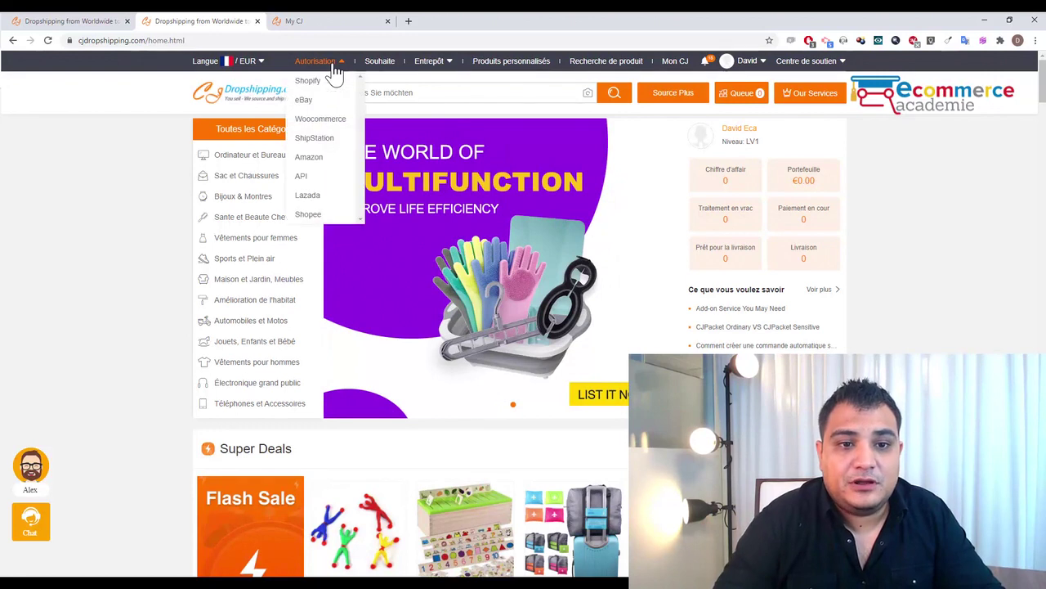